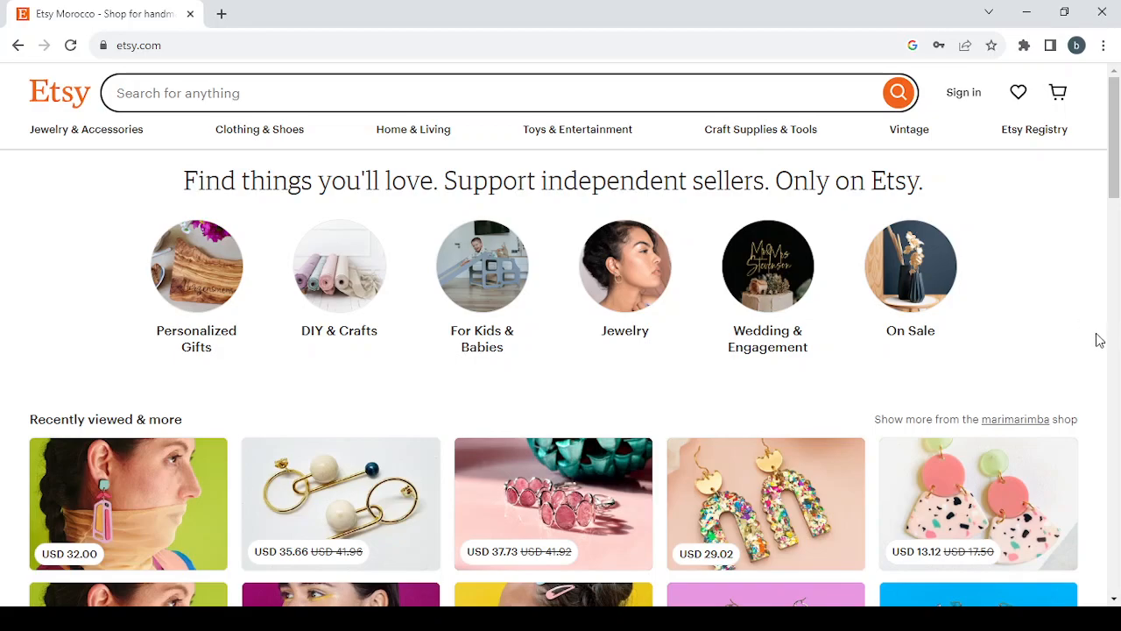
# Browse the Etsy home page and open the For Kids & Babies category
pyautogui.scroll(-6, 1100, 340)
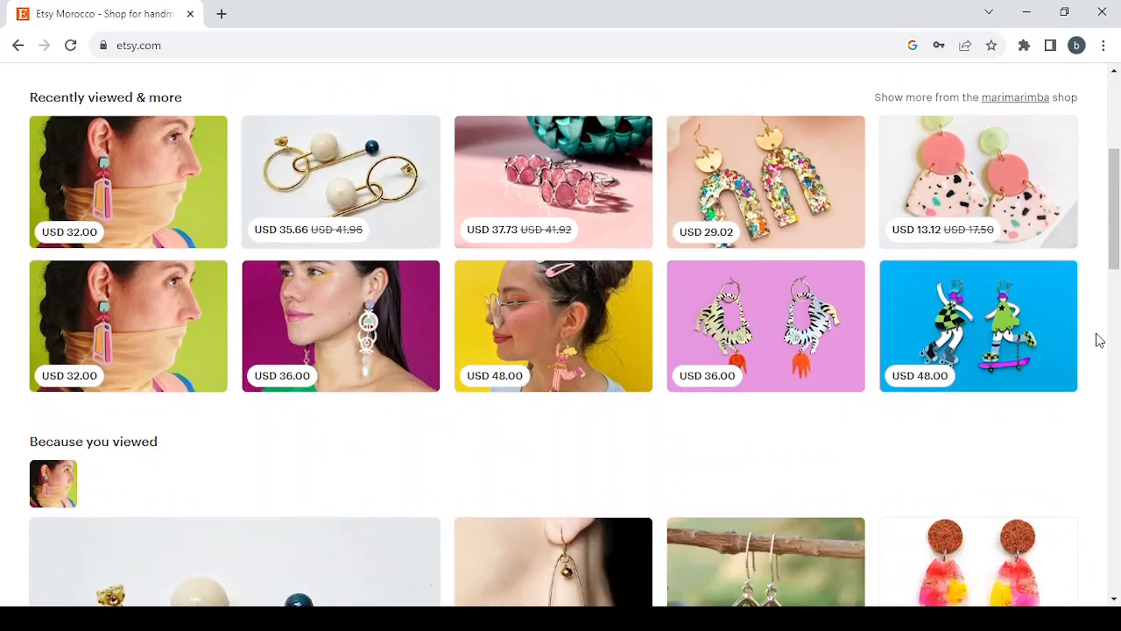
pyautogui.scroll(6, 1099, 340)
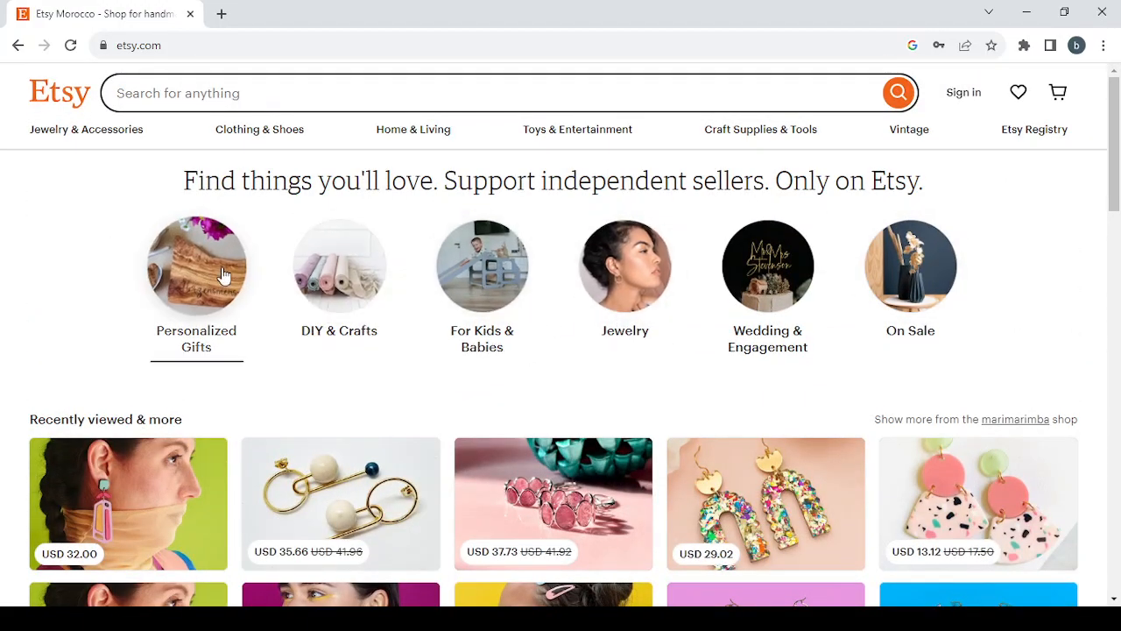
pyautogui.click(486, 280)
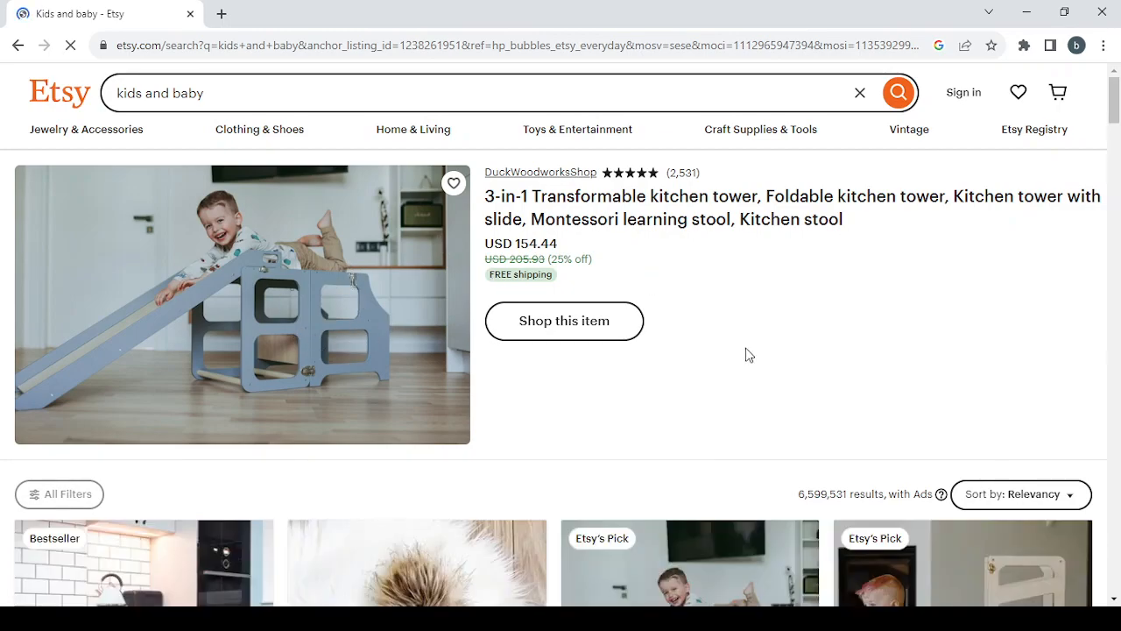
# Examine the products, prices and ratings offered in the kids and baby search results
pyautogui.scroll(-3, 747, 354)
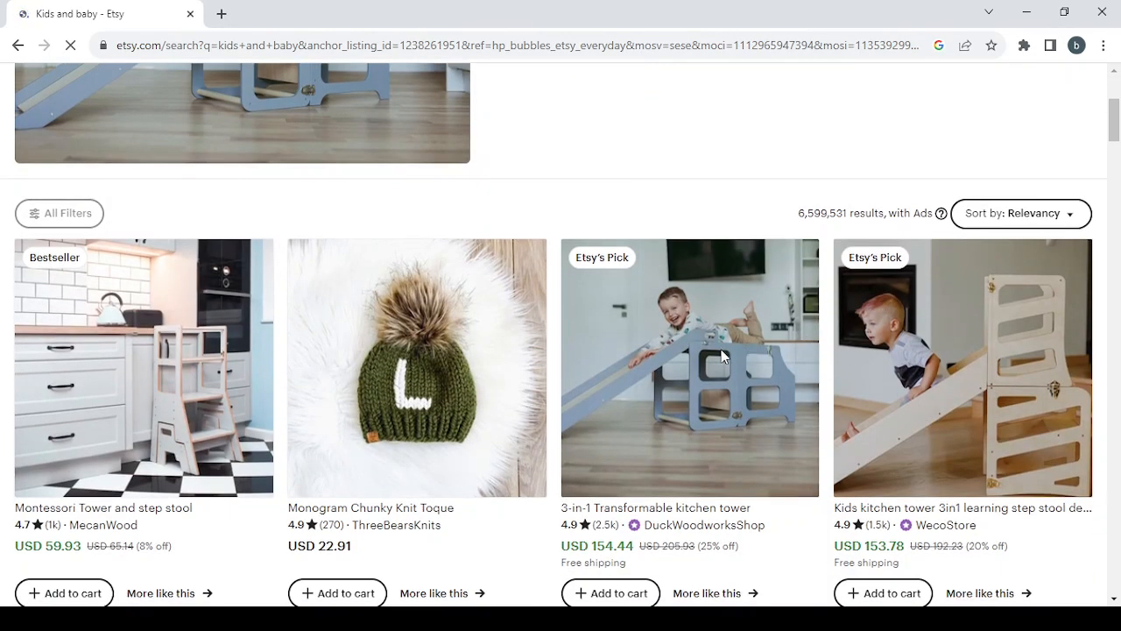
pyautogui.scroll(-2, 723, 355)
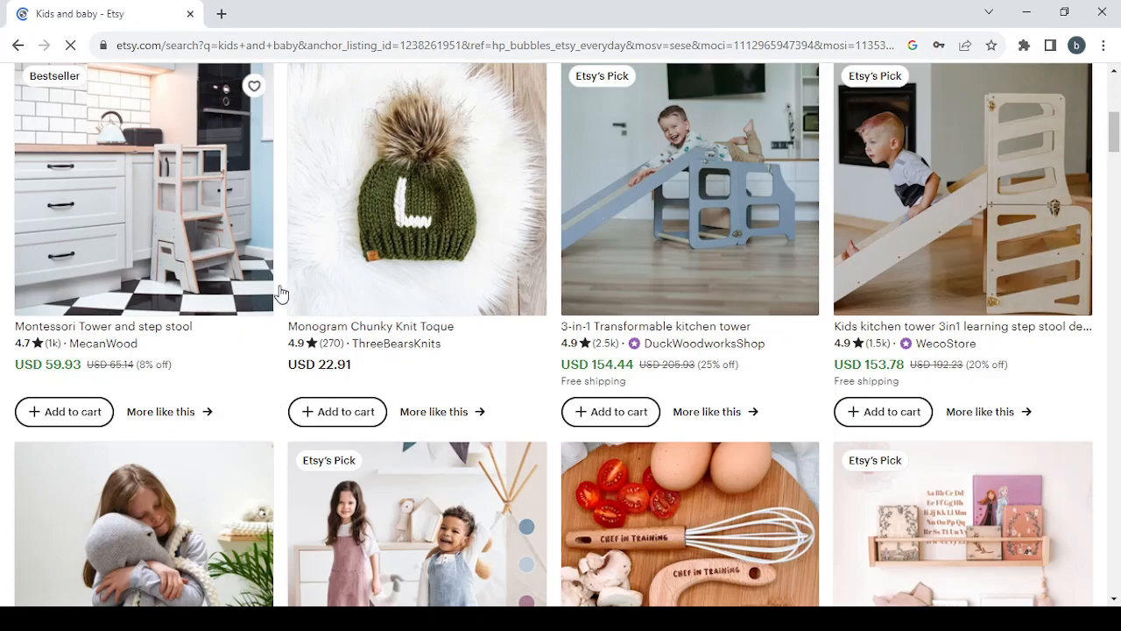
pyautogui.scroll(-3, 295, 293)
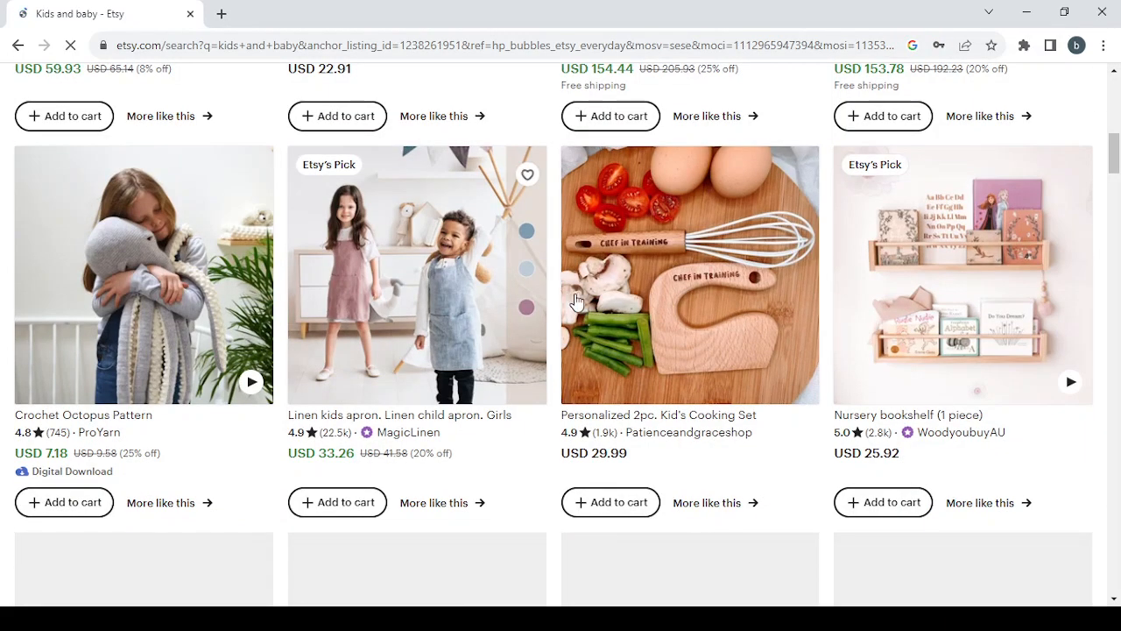
pyautogui.scroll(-4, 870, 299)
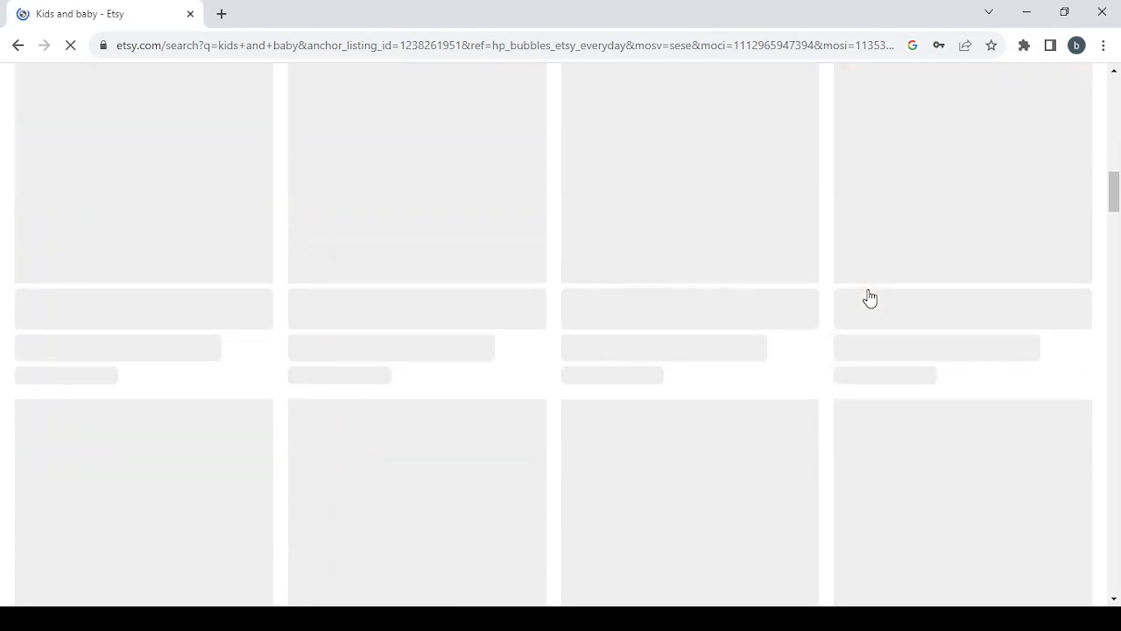
pyautogui.scroll(3, 871, 298)
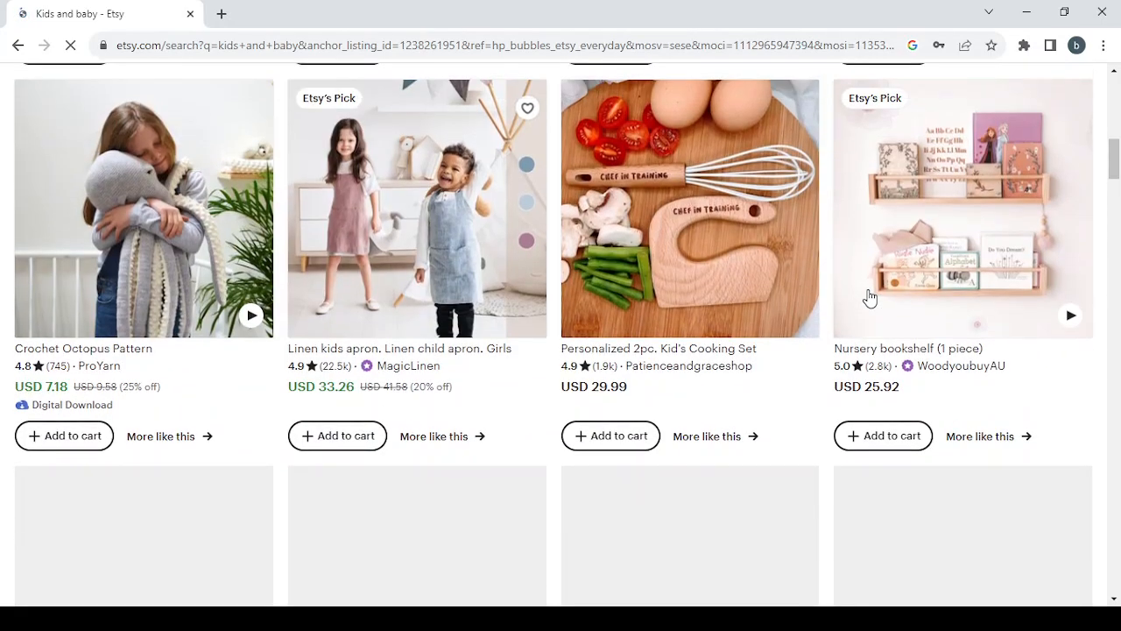
pyautogui.scroll(1, 870, 299)
pyautogui.scroll(5, 870, 299)
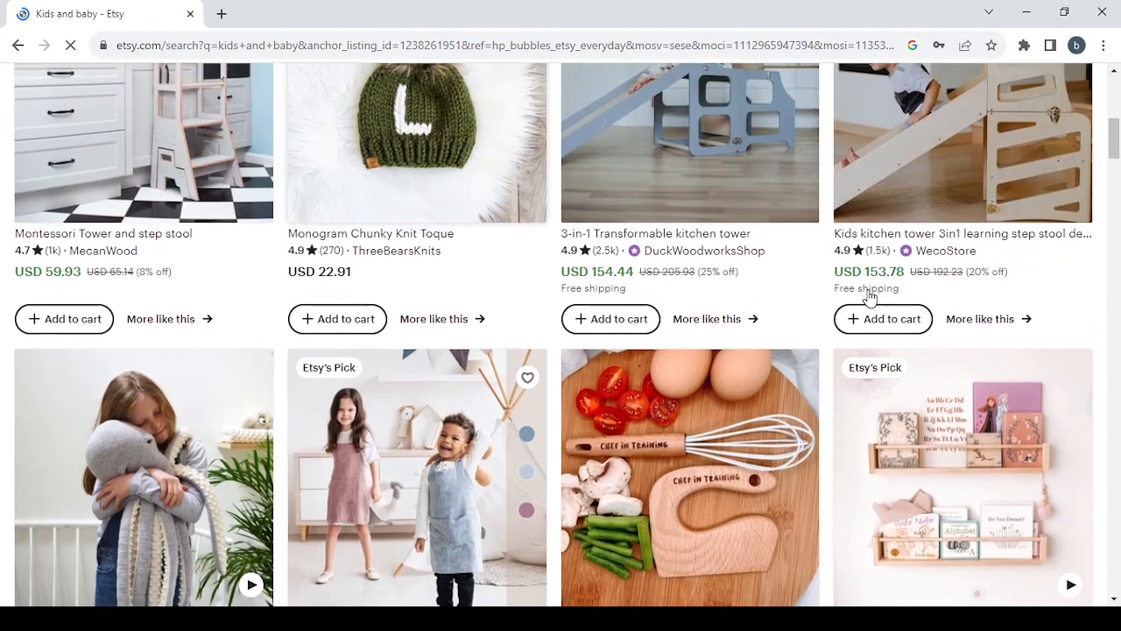
pyautogui.scroll(-2, 870, 299)
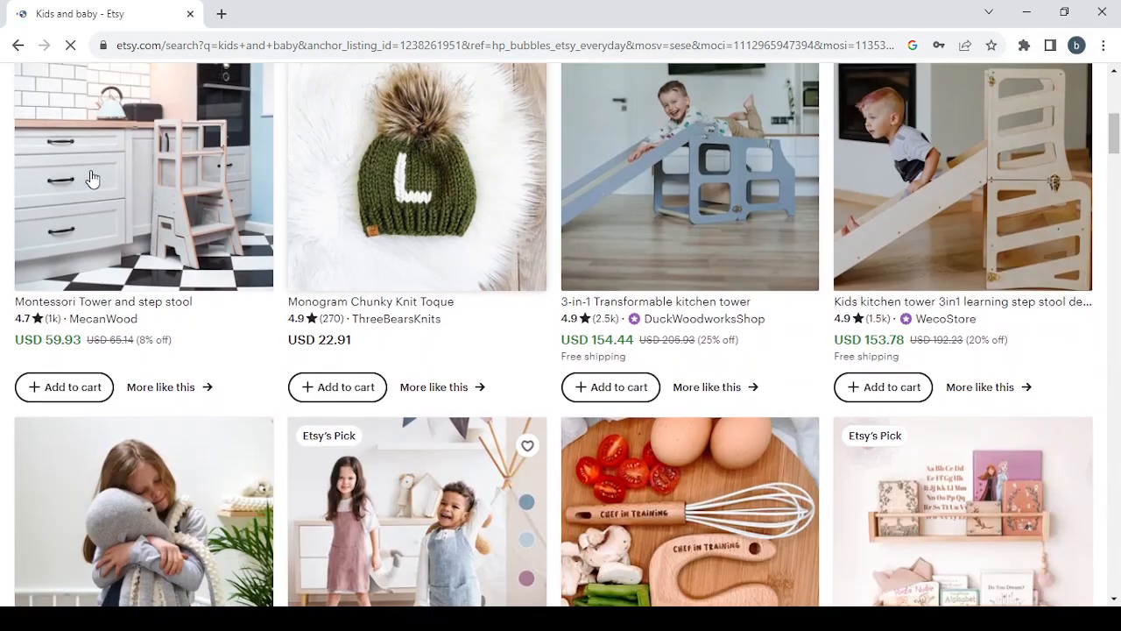
pyautogui.scroll(-6, 146, 185)
pyautogui.scroll(-2, 146, 186)
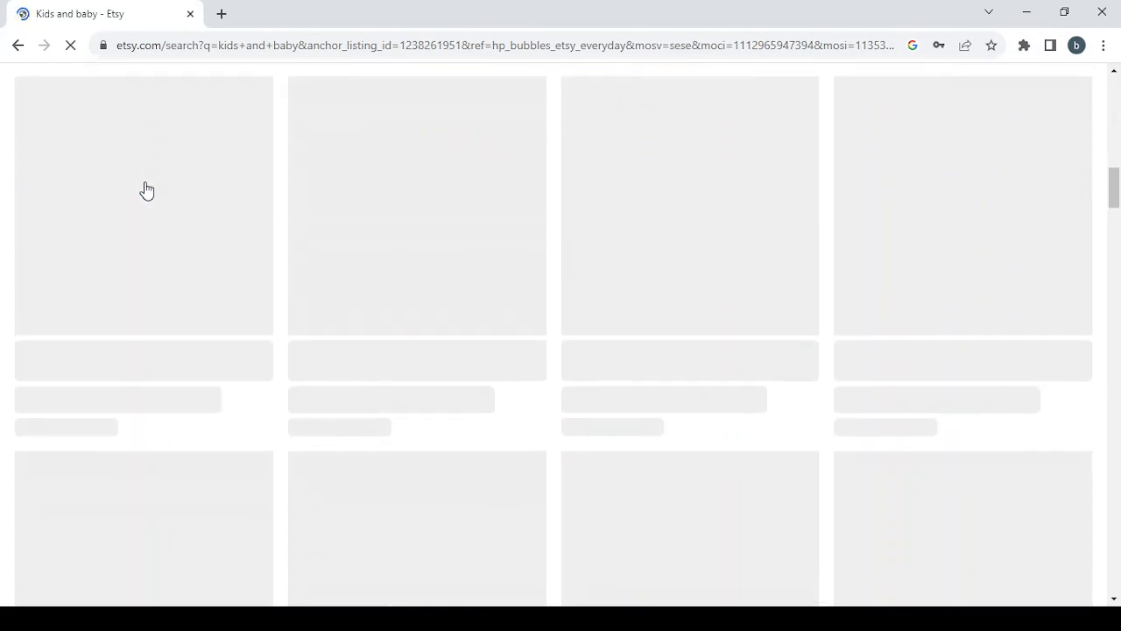
pyautogui.scroll(14, 145, 186)
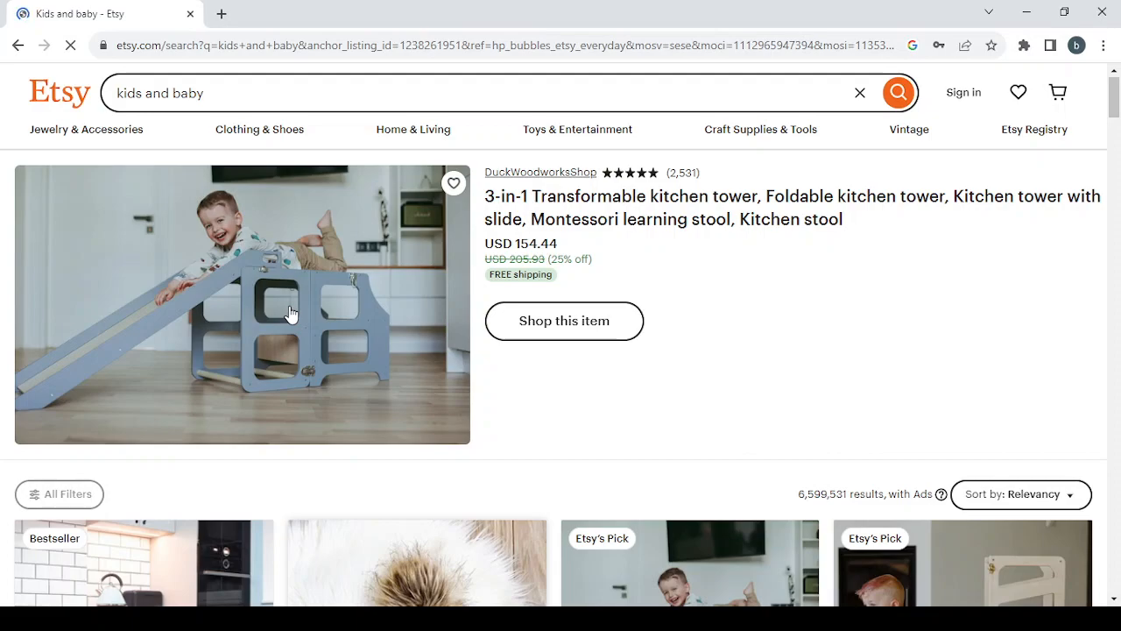
# Open the MagicLinen linen kids apron listing, review its details, reviews and shipping policies, and close the listing
pyautogui.click(291, 313)
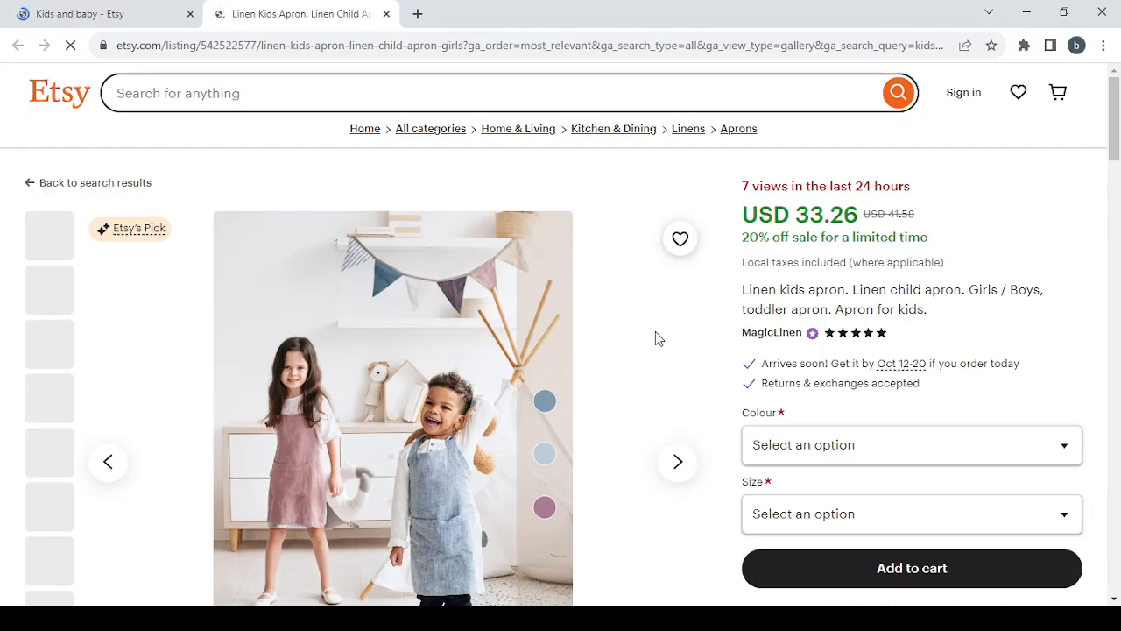
pyautogui.scroll(-5, 655, 338)
pyautogui.scroll(-3, 659, 338)
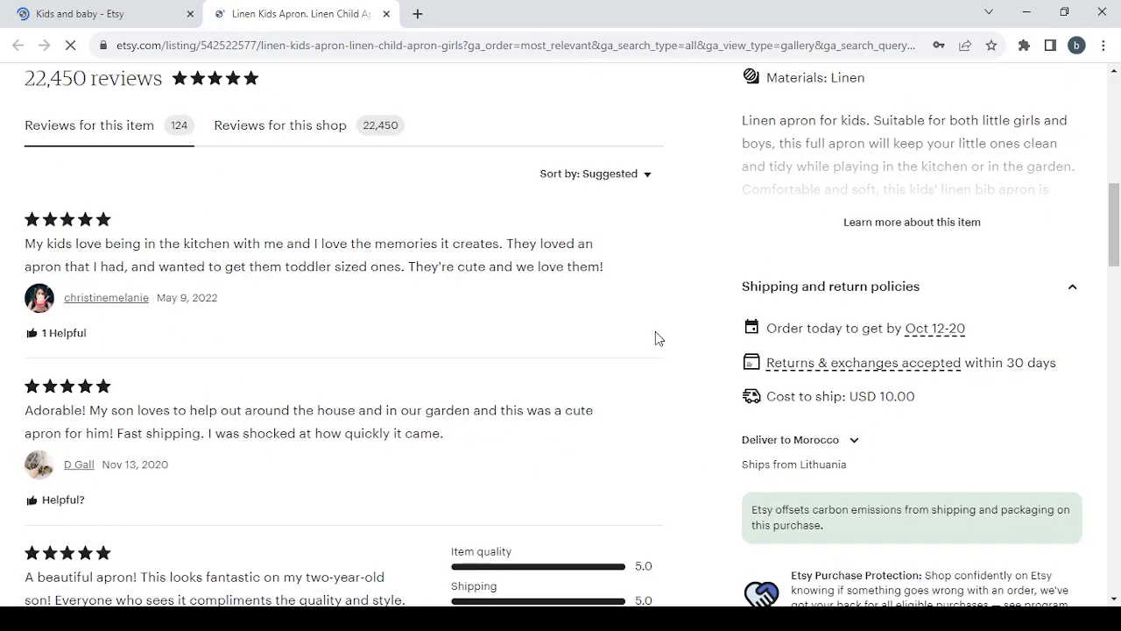
pyautogui.scroll(-9, 655, 333)
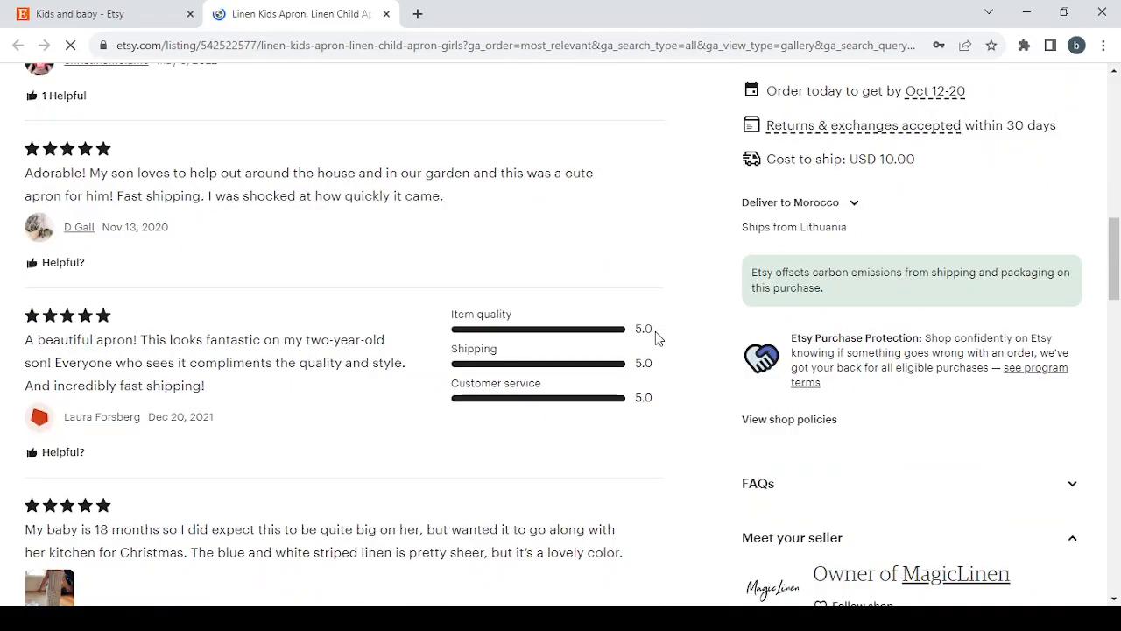
pyautogui.scroll(10, 655, 333)
pyautogui.scroll(10, 657, 340)
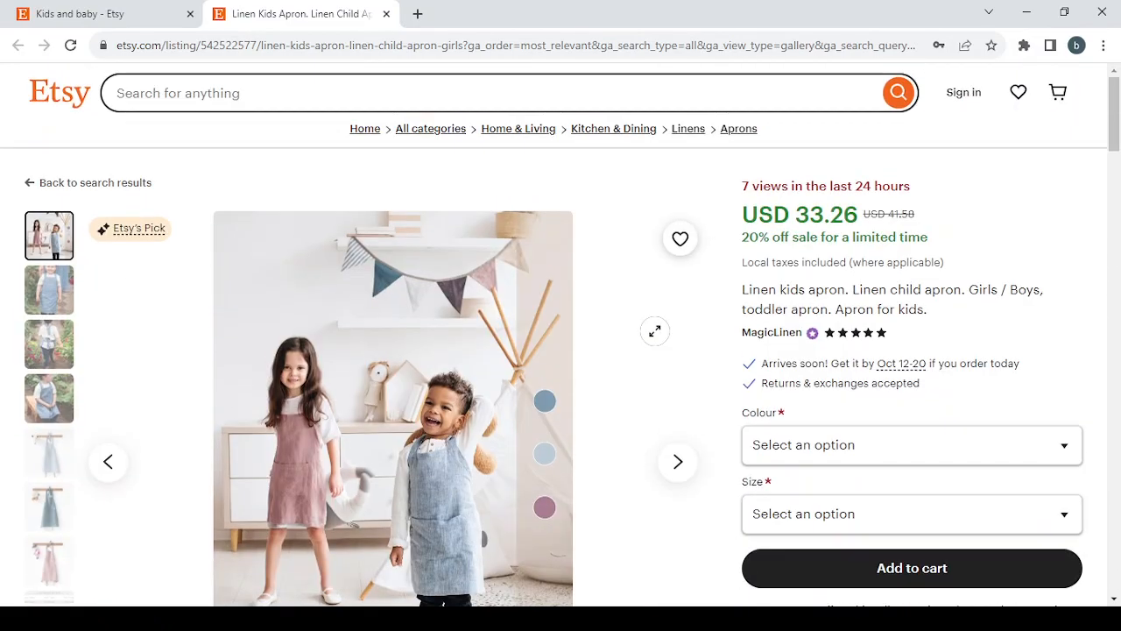
pyautogui.click(386, 13)
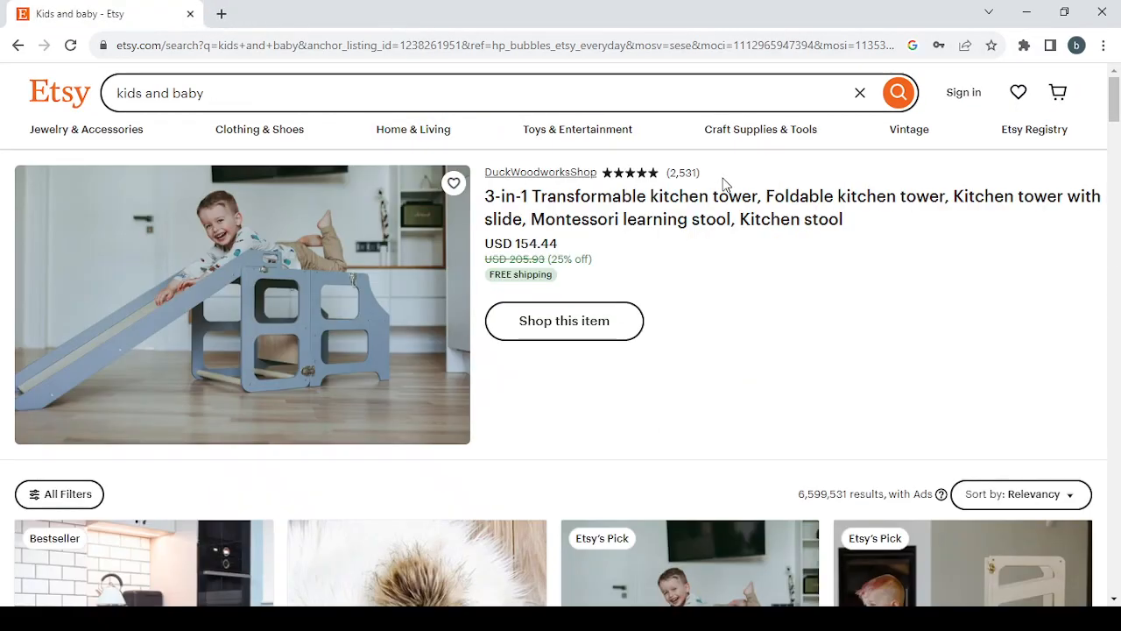
# Sign in to the Etsy account with the saved credentials and open Shop Manager
pyautogui.click(955, 98)
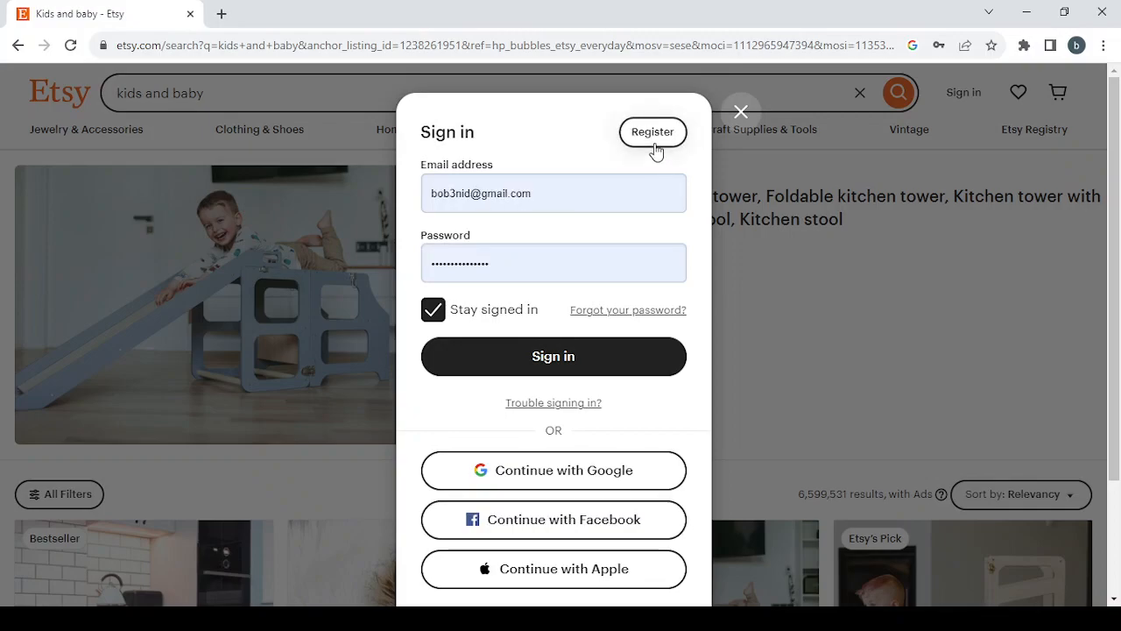
pyautogui.click(536, 354)
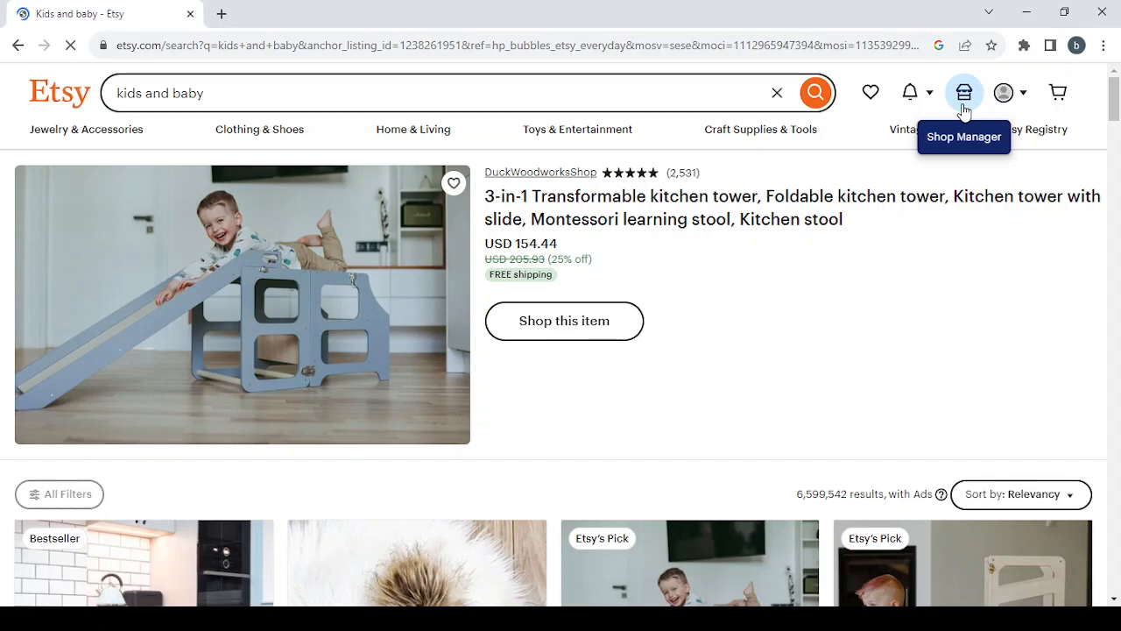
pyautogui.click(965, 97)
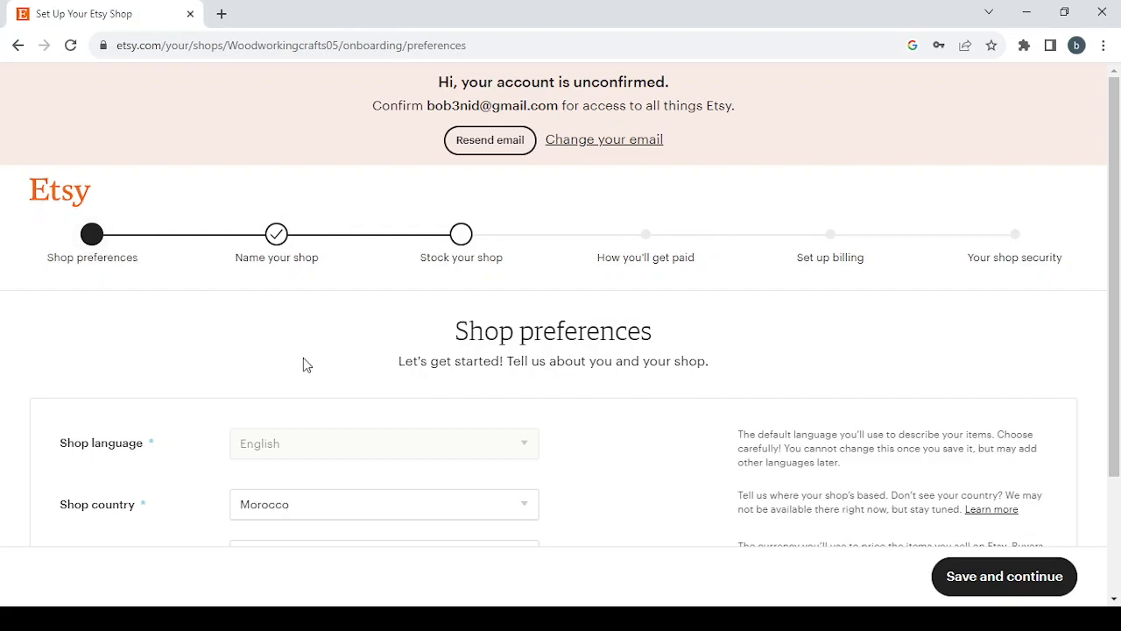
# Keep Morocco as the shop country, set the shop currency to United States Dollar, and save the shop preferences
pyautogui.scroll(-3, 303, 358)
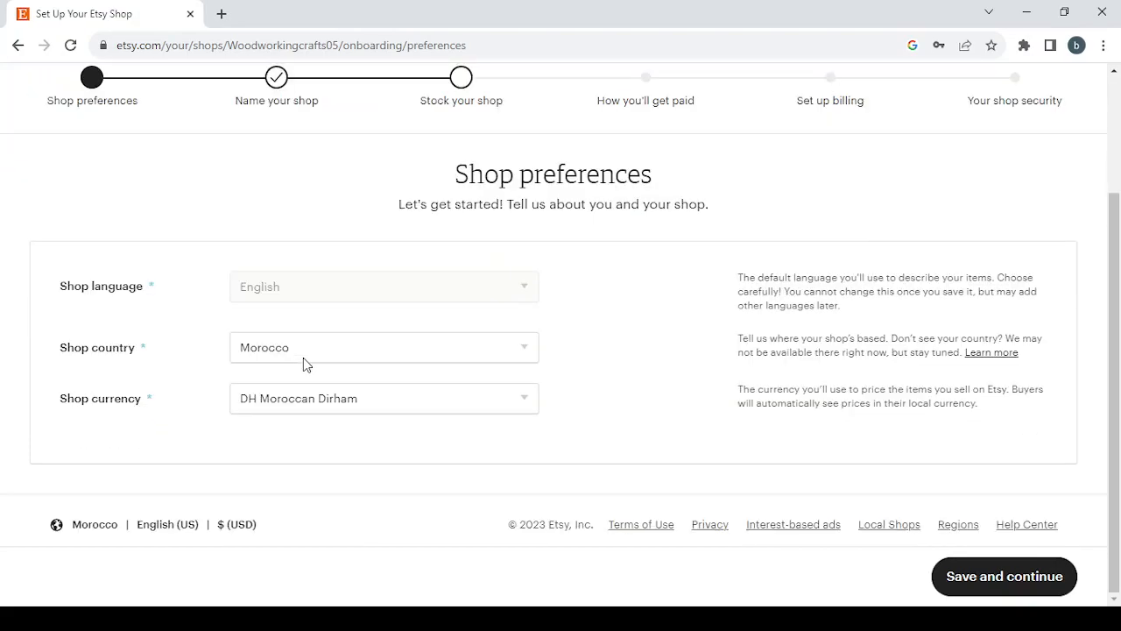
pyautogui.click(363, 354)
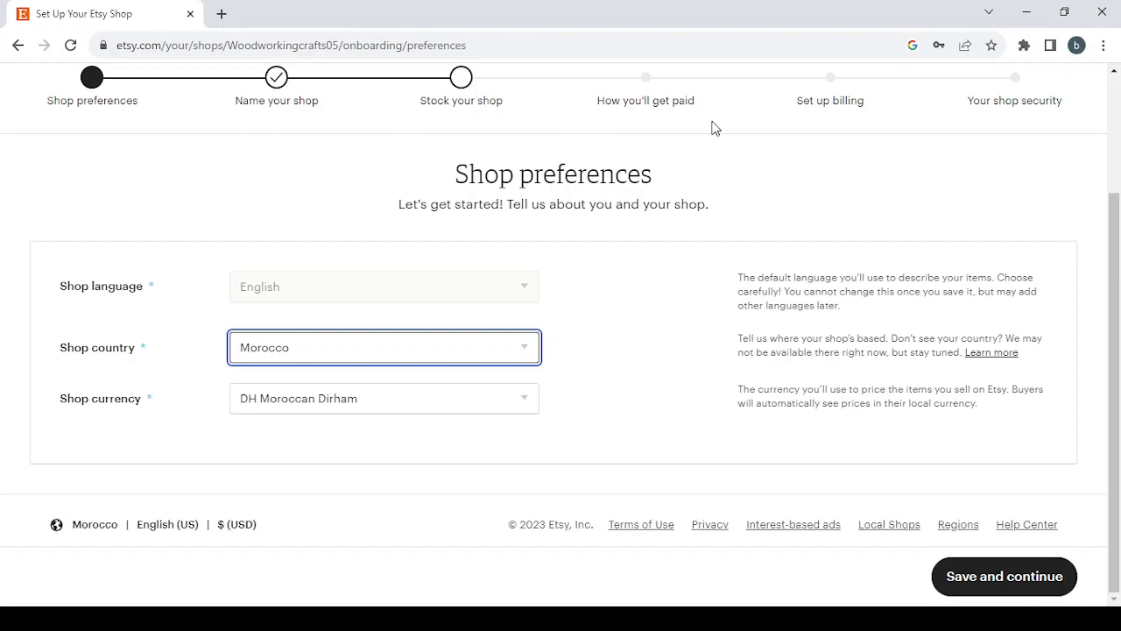
pyautogui.click(364, 409)
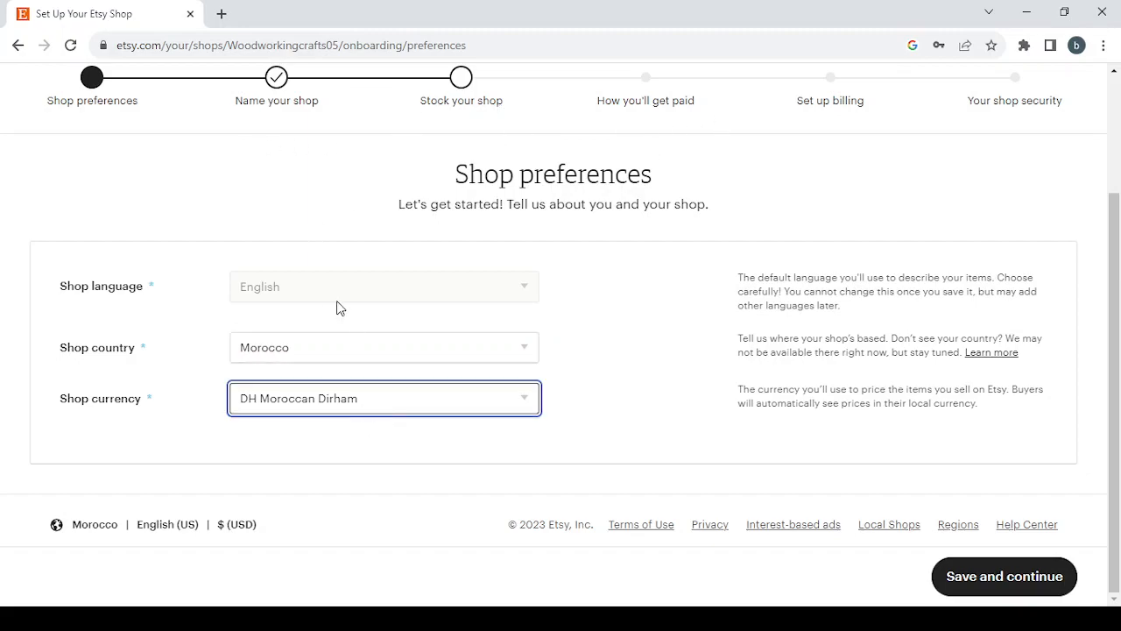
pyautogui.click(318, 110)
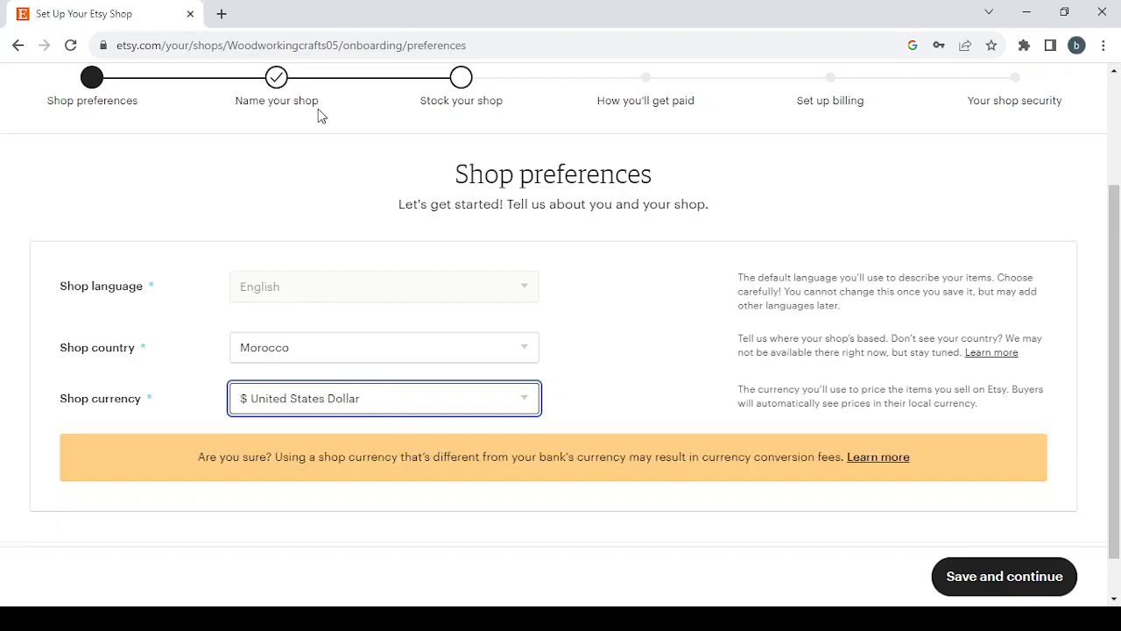
pyautogui.click(1005, 575)
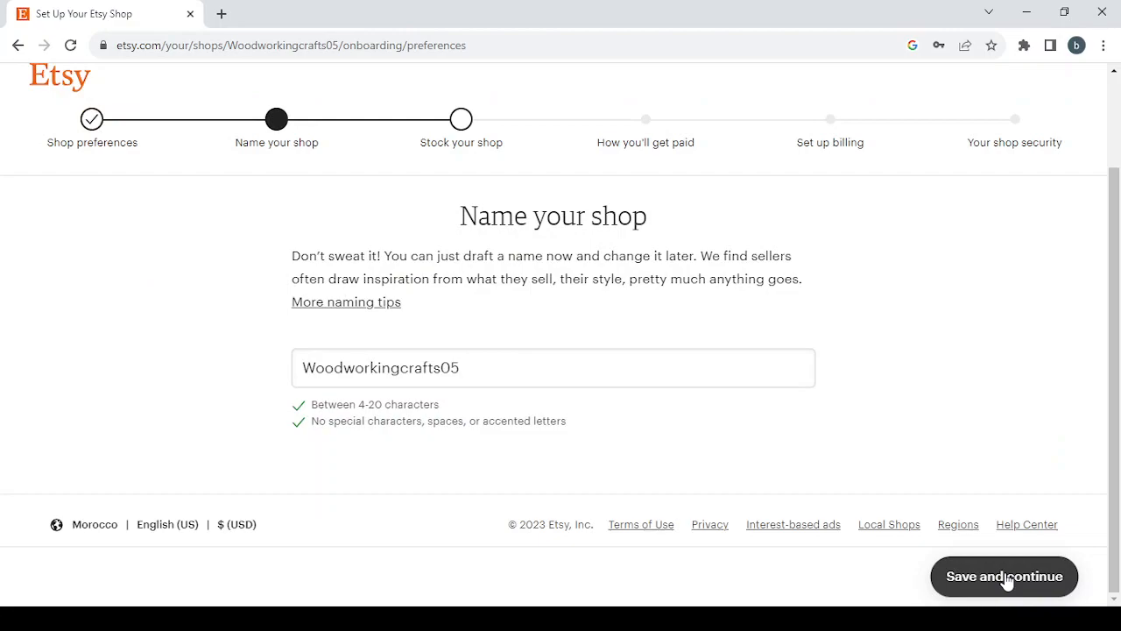
# Replace the existing shop name with Petaccessories, written without a space
pyautogui.click(460, 369)
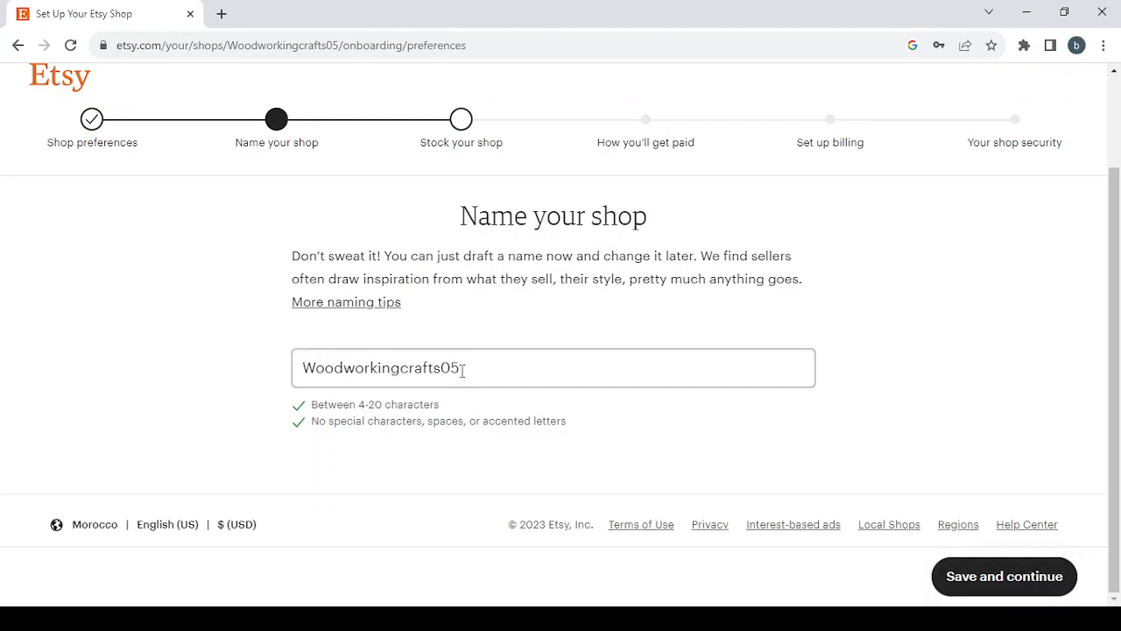
pyautogui.doubleClick(463, 369)
pyautogui.press('BackSpace')
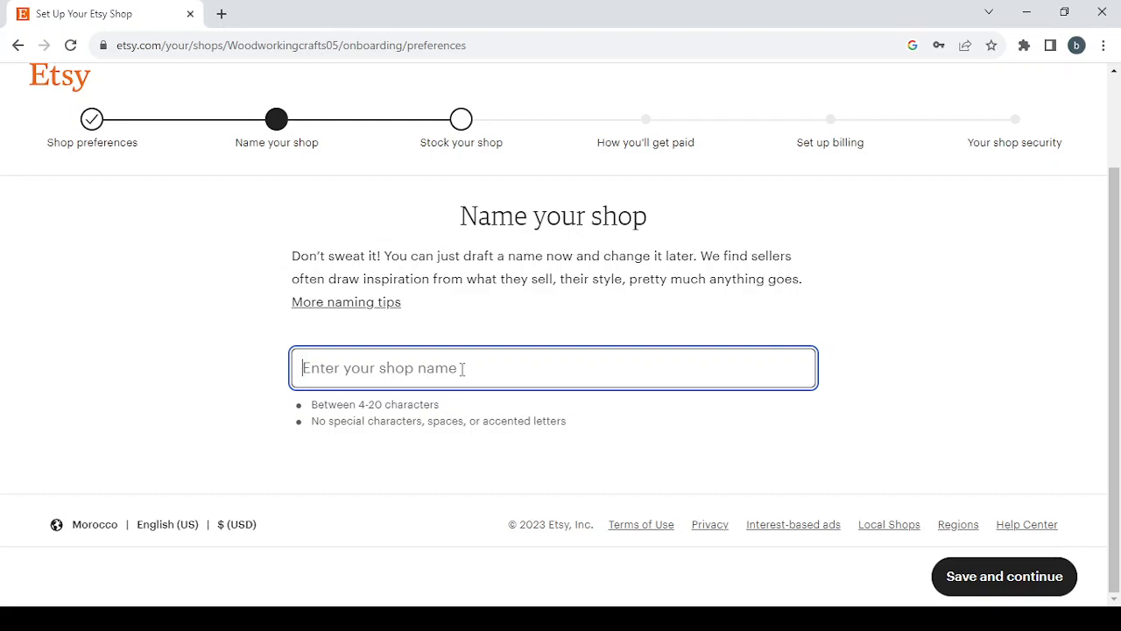
pyautogui.write('Pet accessories')
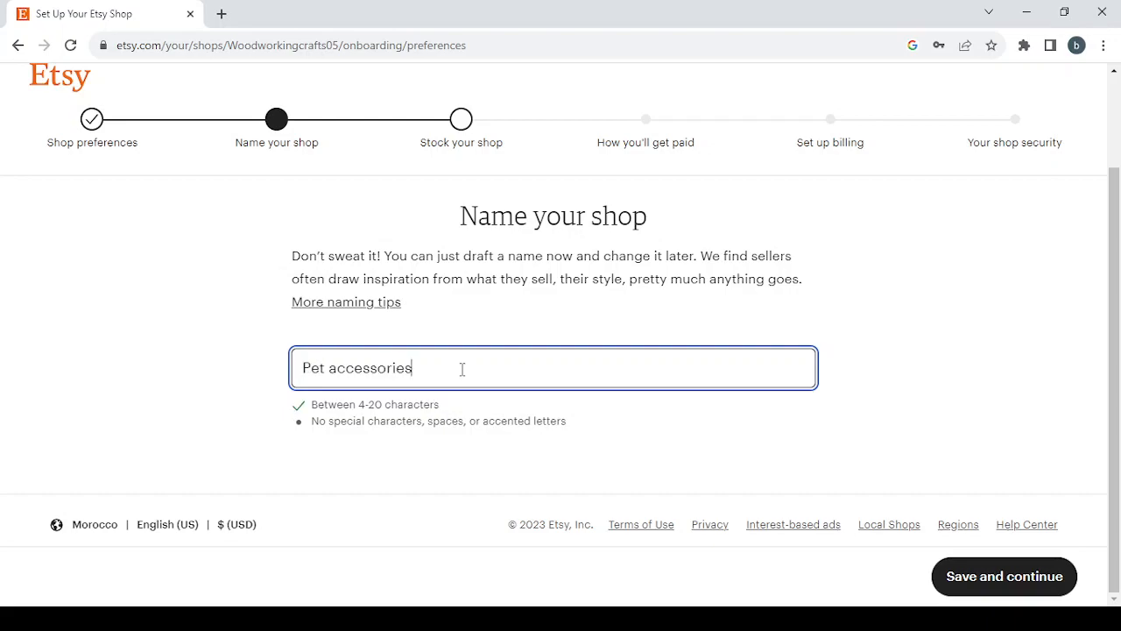
pyautogui.click(330, 375)
pyautogui.press('BackSpace')
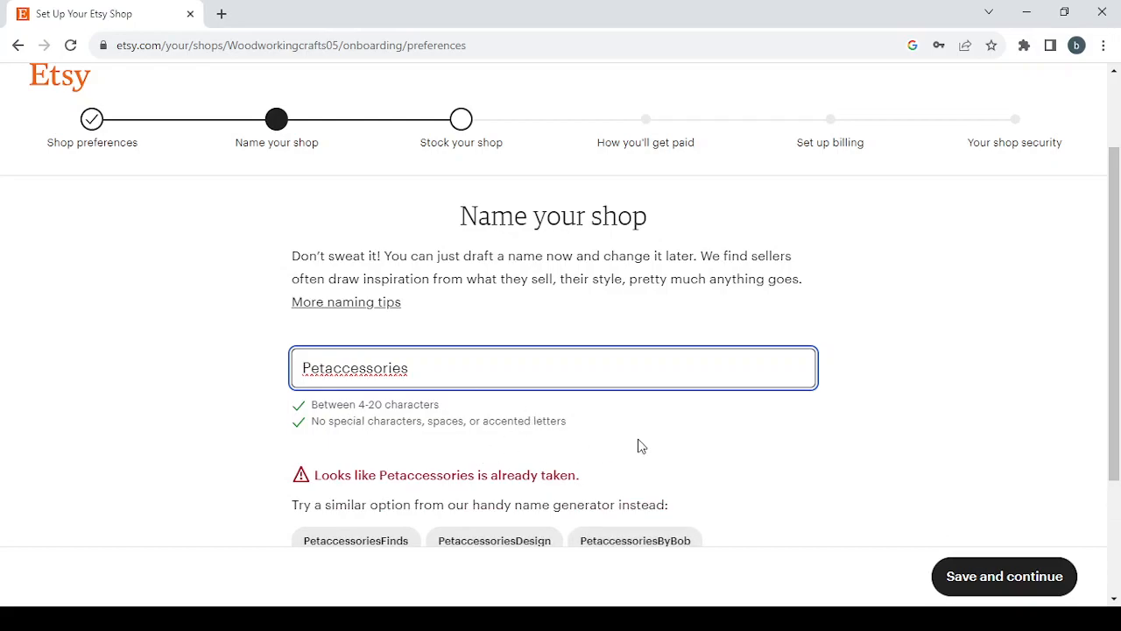
# Review the suggested shop names, change the name to Petaccessories05, and save it
pyautogui.scroll(-3, 639, 446)
pyautogui.scroll(2, 639, 445)
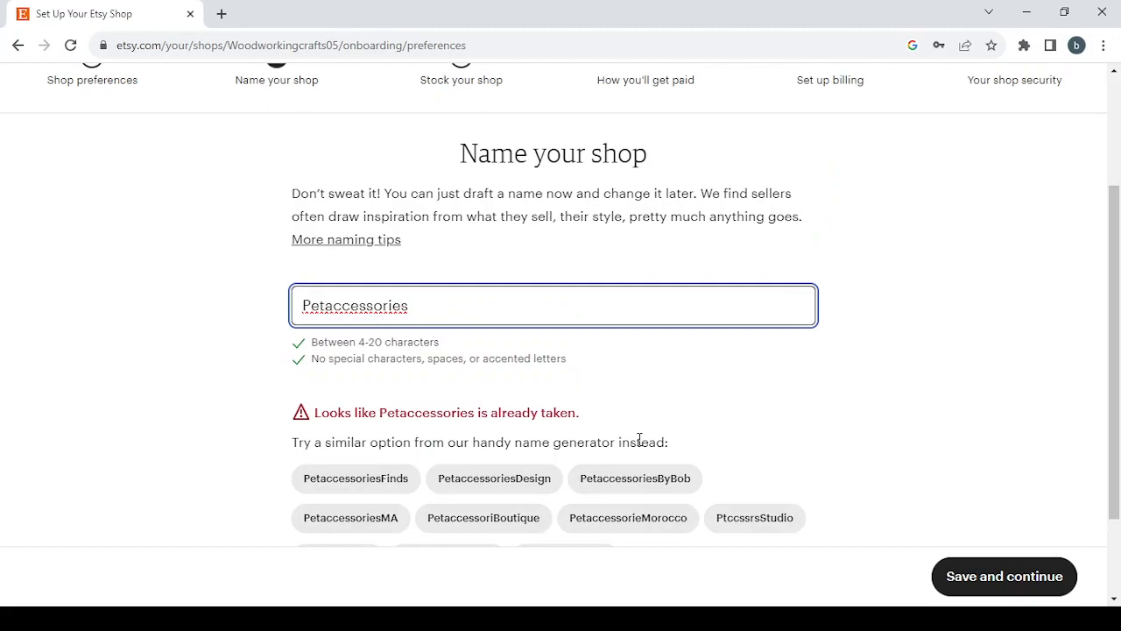
pyautogui.scroll(-3, 741, 428)
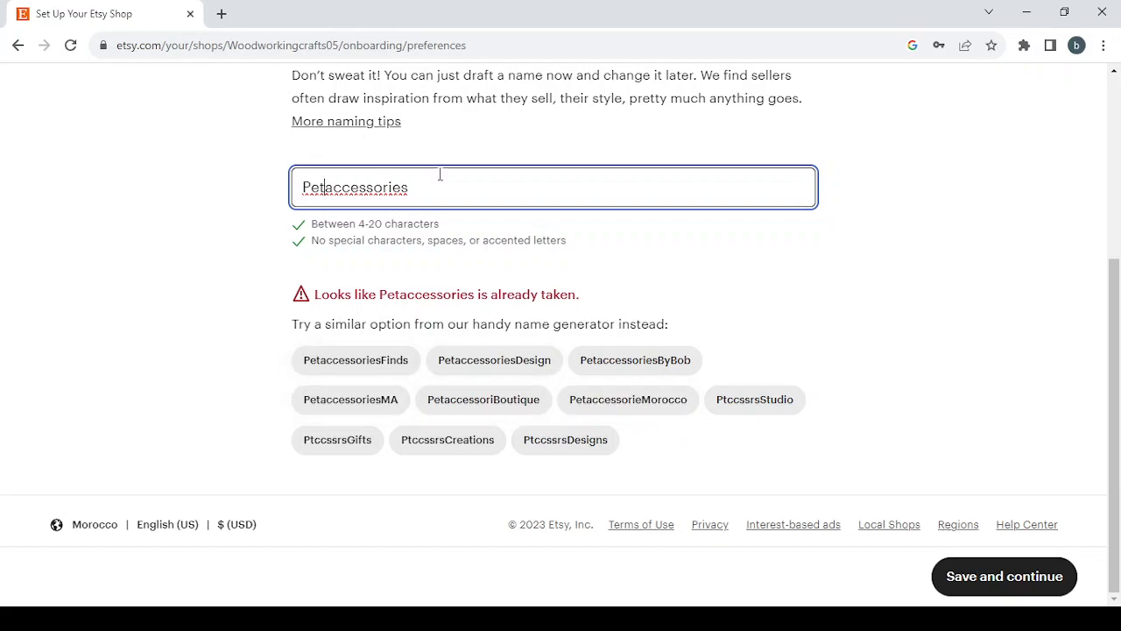
pyautogui.write('05')
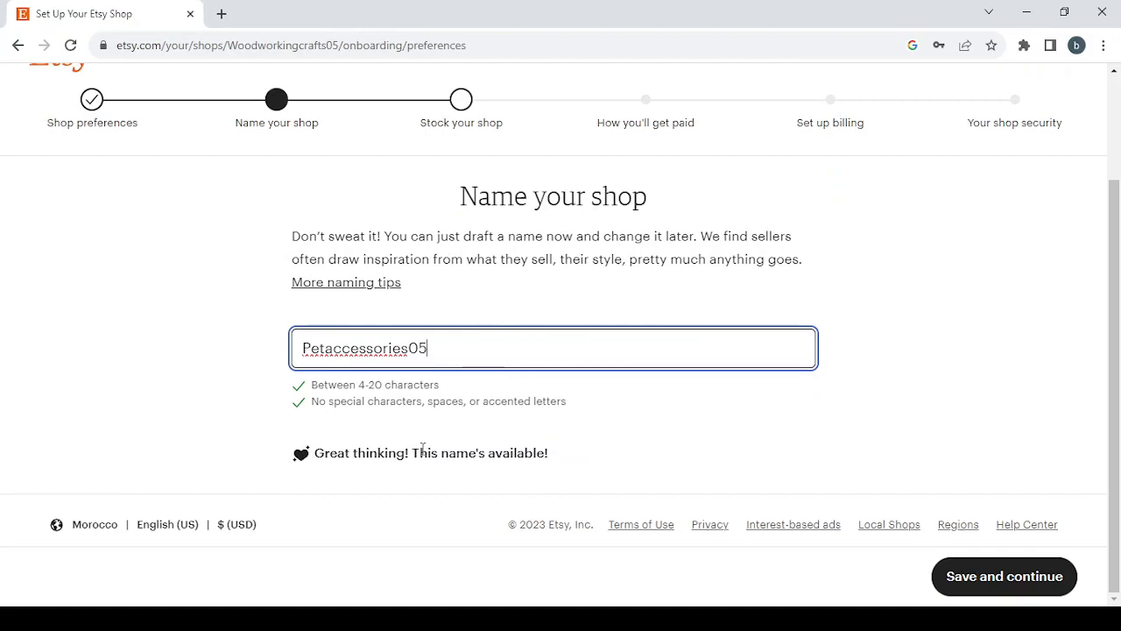
pyautogui.click(986, 575)
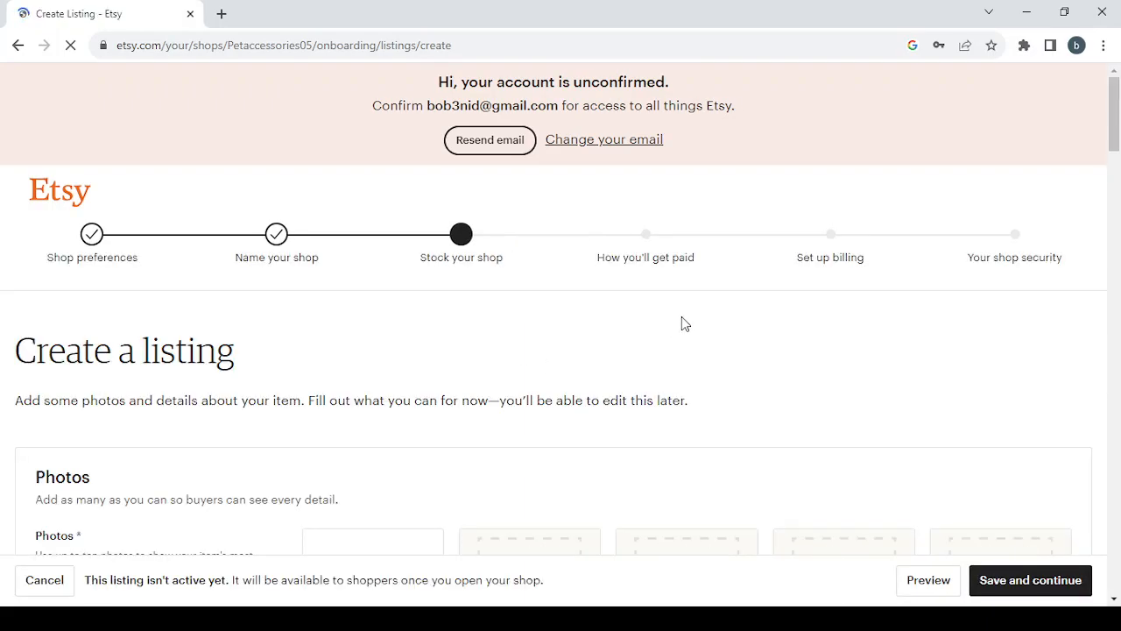
# Look through the sections of the Create a listing form, including Photos and Video
pyautogui.scroll(-3, 763, 483)
pyautogui.scroll(-20, 762, 484)
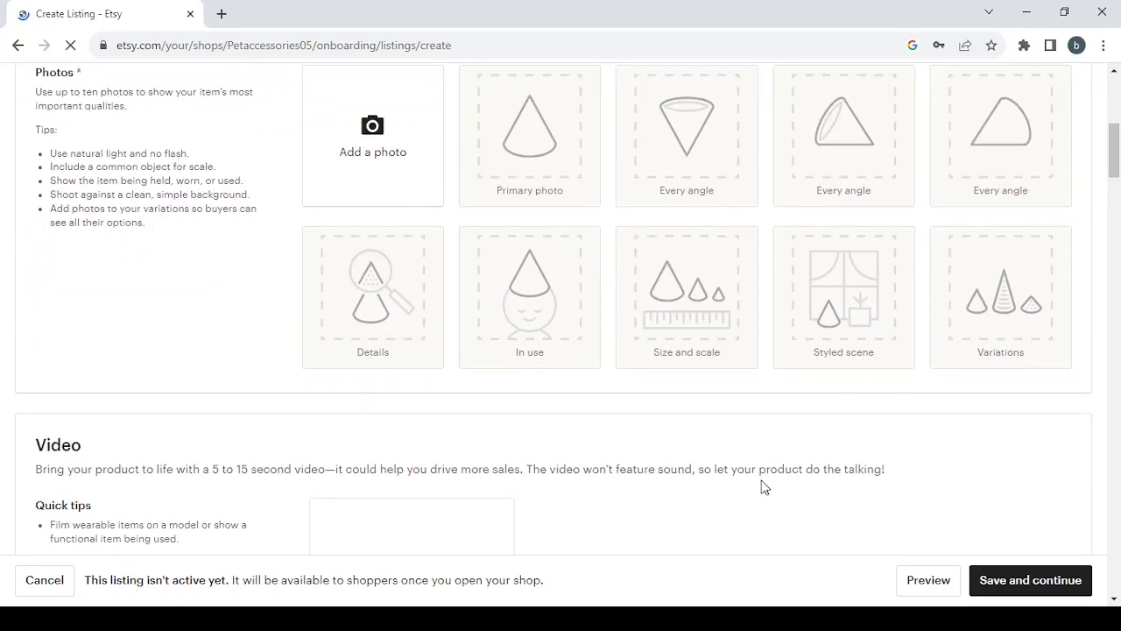
pyautogui.scroll(-5, 762, 447)
pyautogui.scroll(20, 762, 447)
pyautogui.scroll(15, 763, 446)
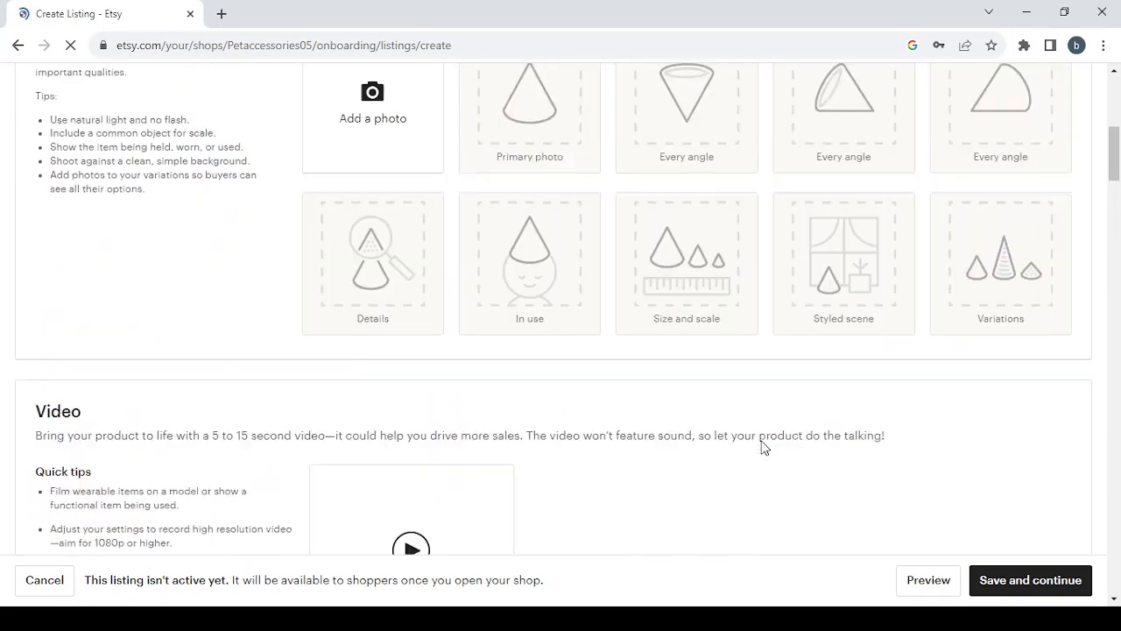
# Try to save the unfilled listing and continue to the next stage of the shop setup
pyautogui.click(1020, 594)
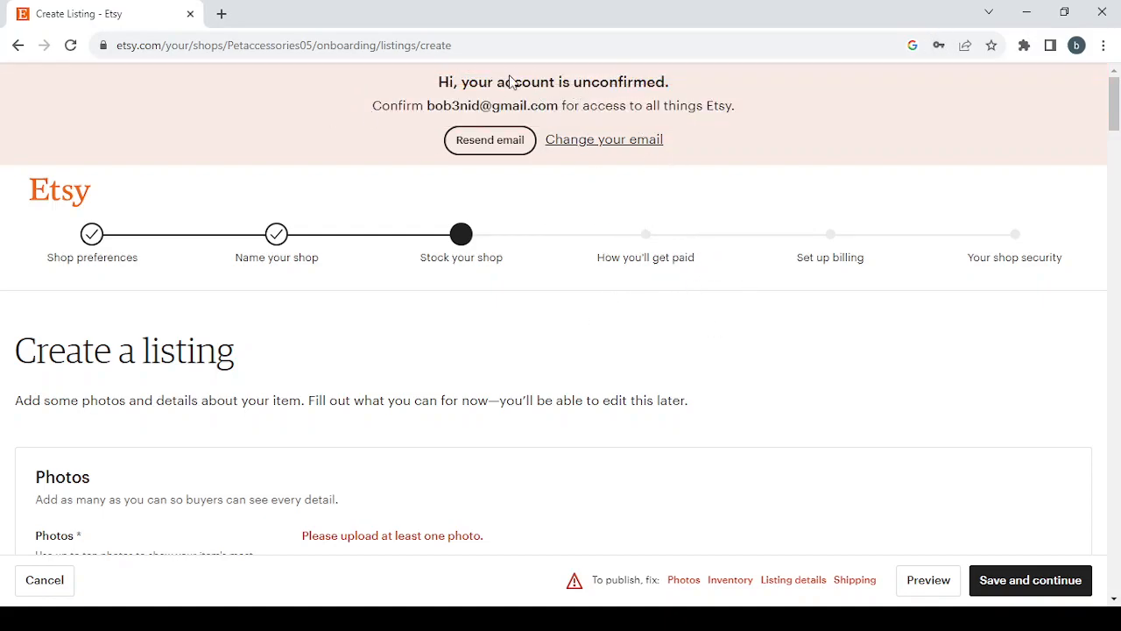
pyautogui.click(1063, 588)
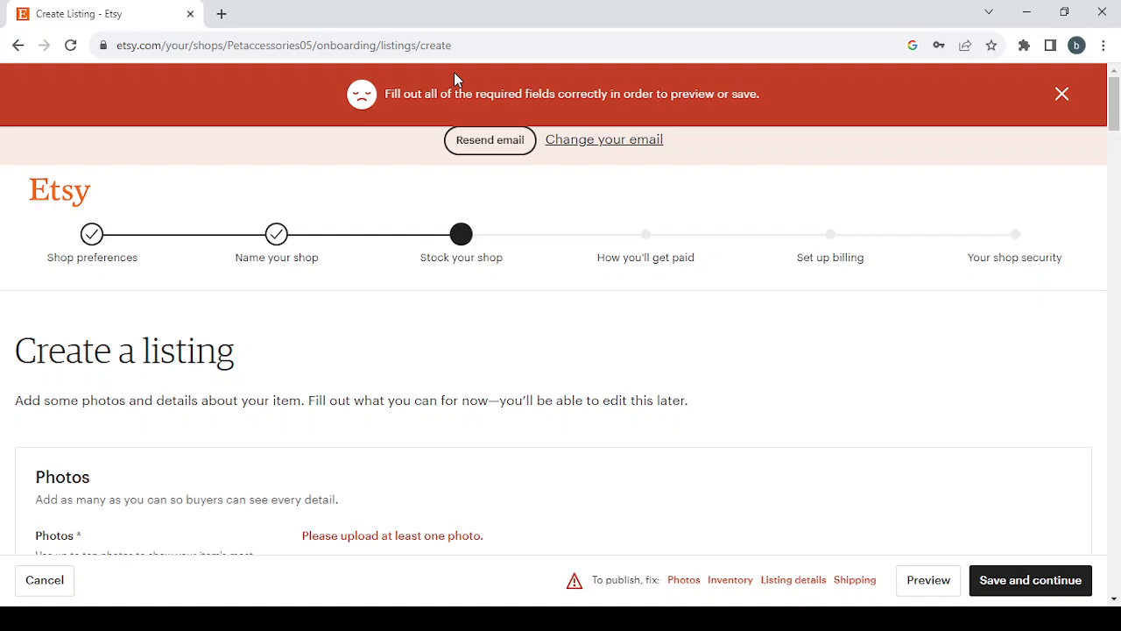
# Examine the Photos and Video sections of the listing form, including the photo tips and the video upload guidance
pyautogui.scroll(-3, 473, 317)
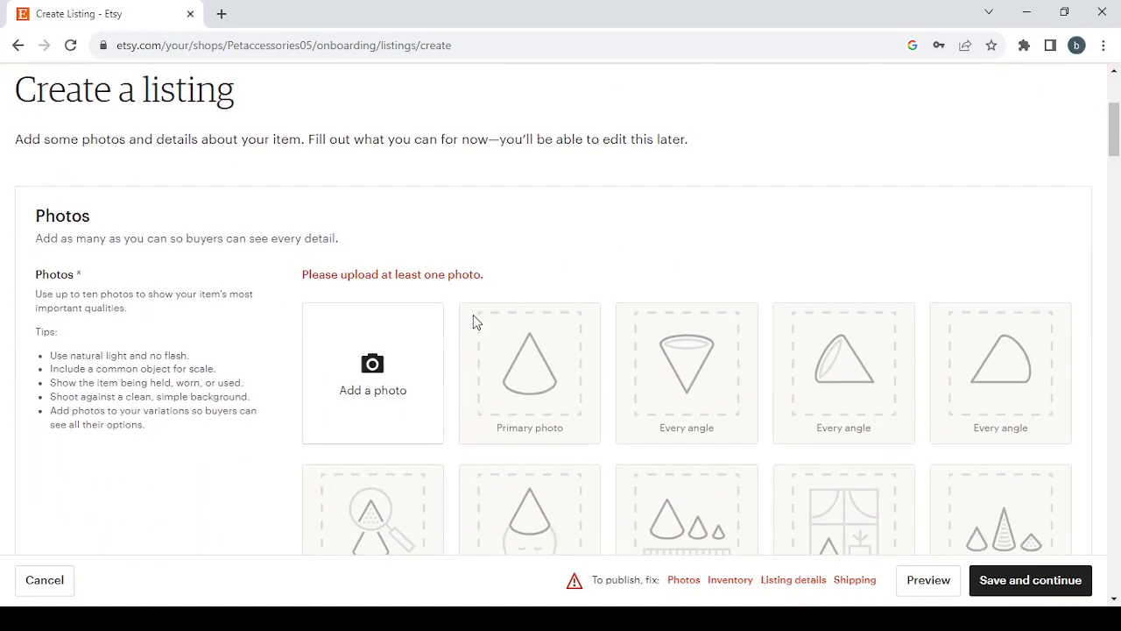
pyautogui.scroll(-1, 333, 257)
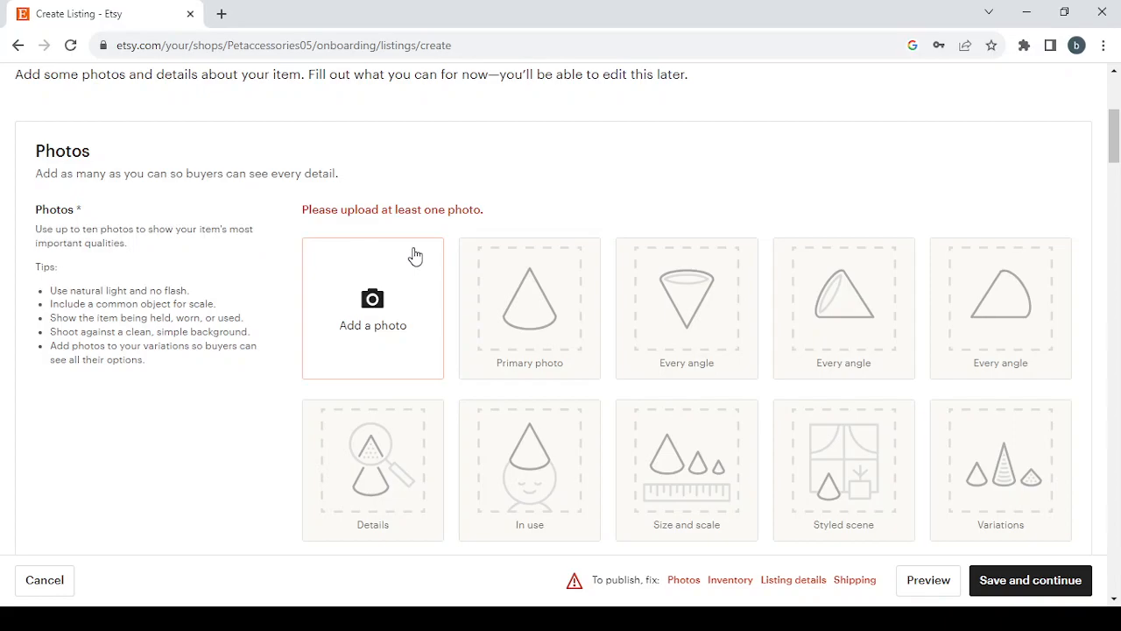
pyautogui.scroll(-1, 415, 255)
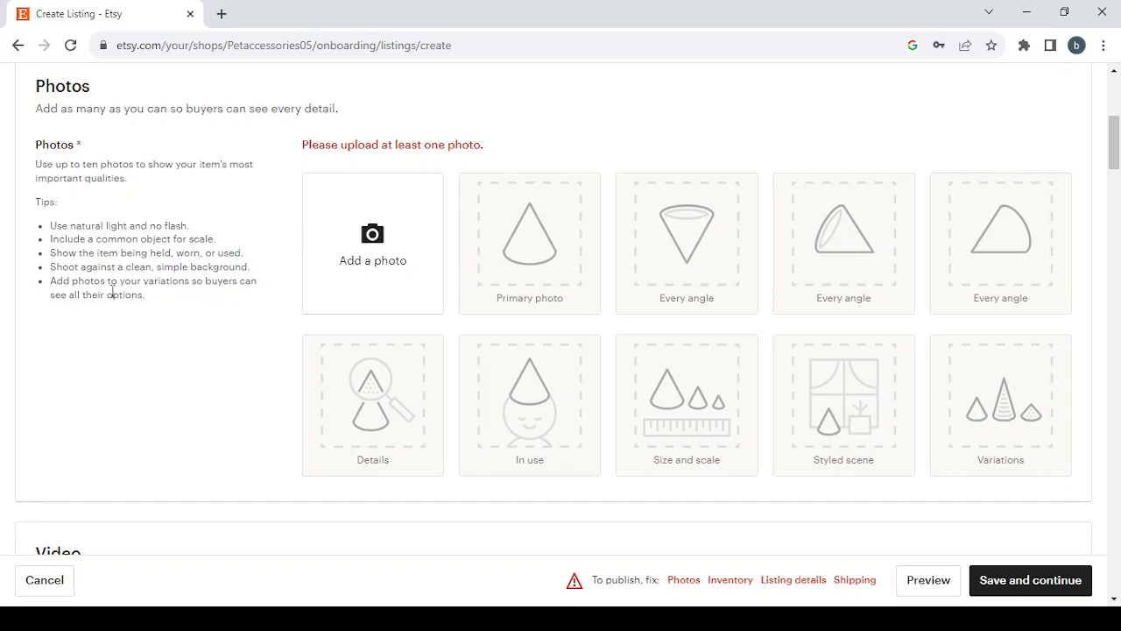
pyautogui.scroll(-4, 283, 338)
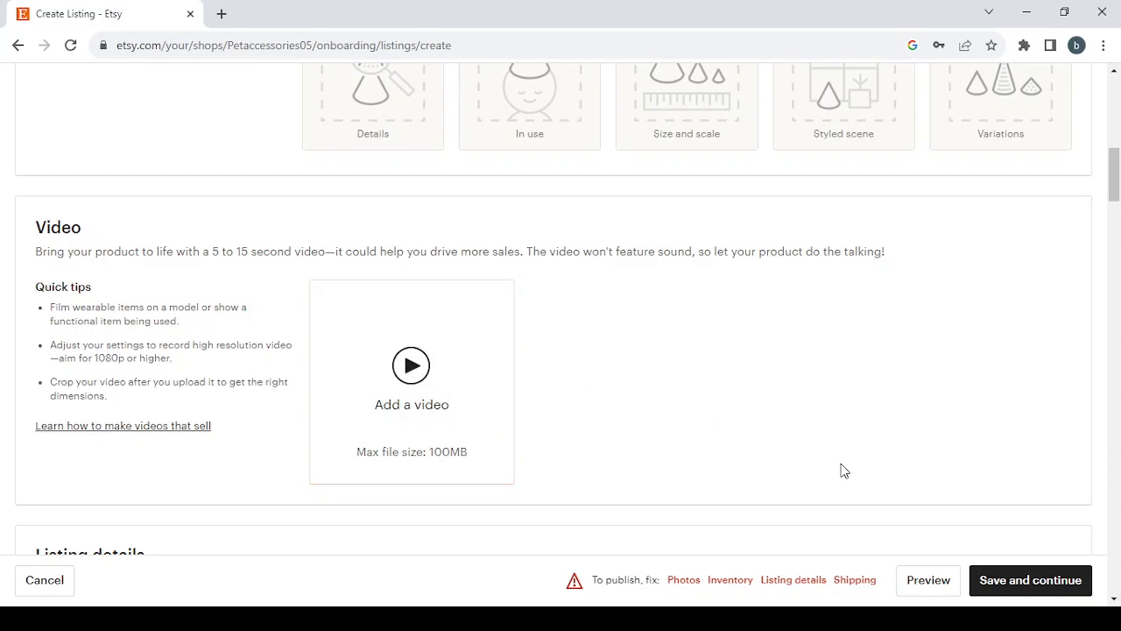
pyautogui.scroll(-2, 841, 467)
pyautogui.scroll(7, 841, 468)
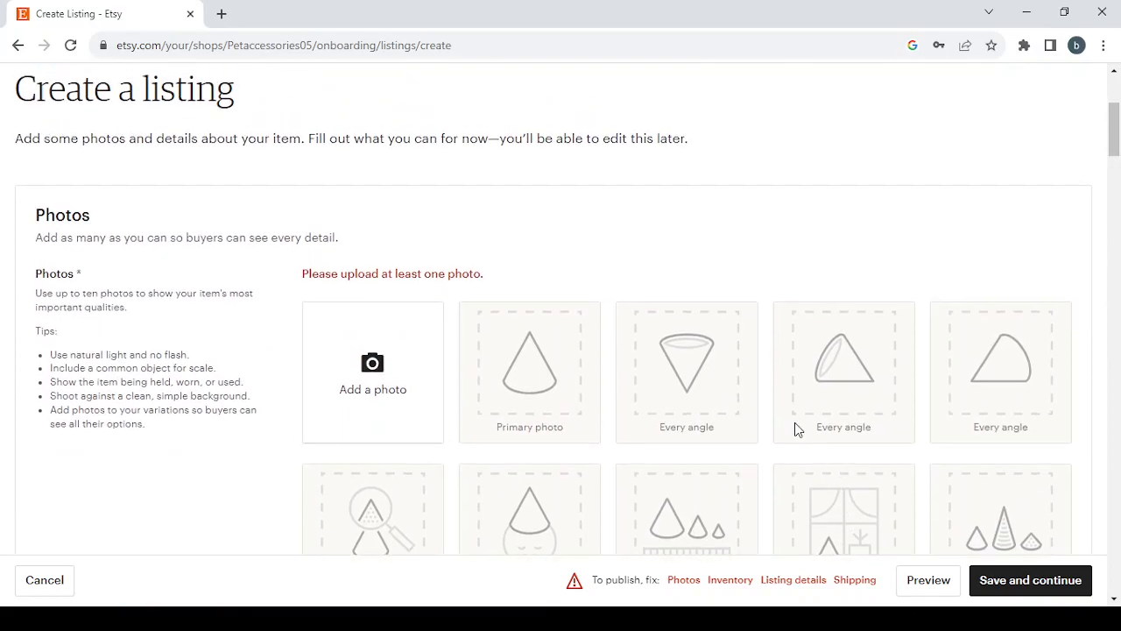
pyautogui.scroll(-5, 795, 422)
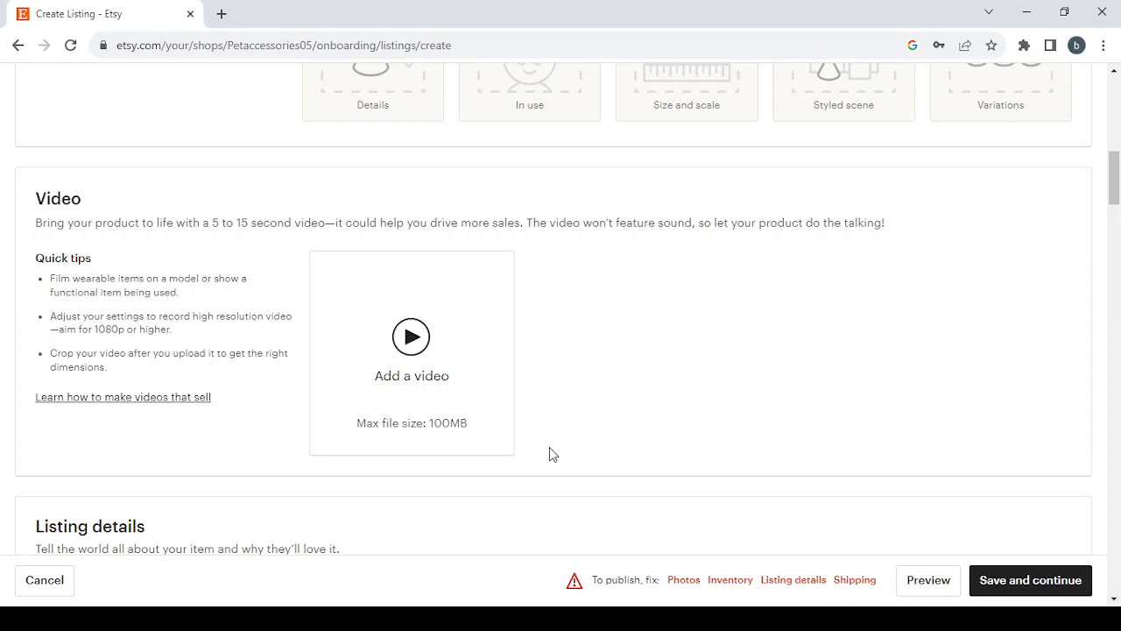
# In Listing details, set who made the item to I did and title the listing Pet accessories
pyautogui.scroll(-5, 776, 375)
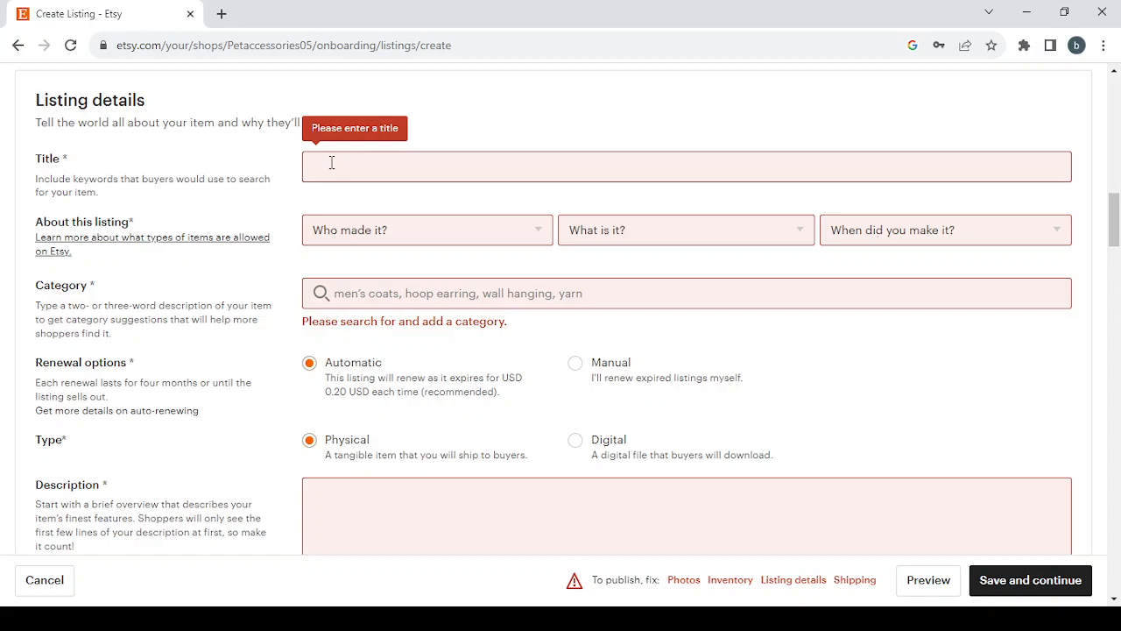
pyautogui.click(481, 248)
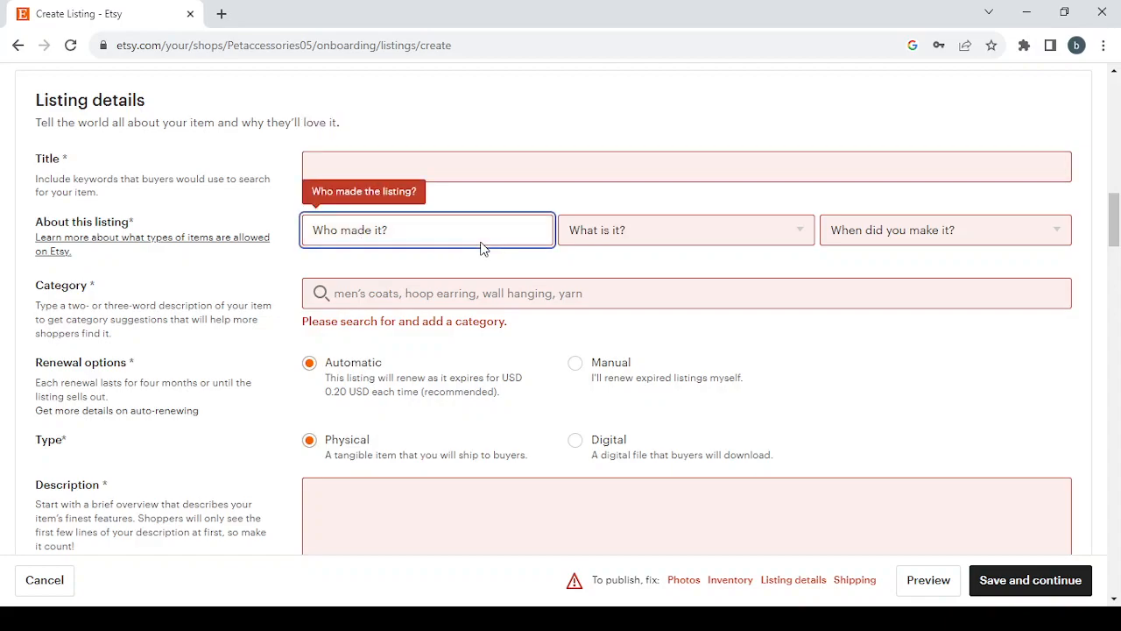
pyautogui.click(456, 294)
pyautogui.click(437, 160)
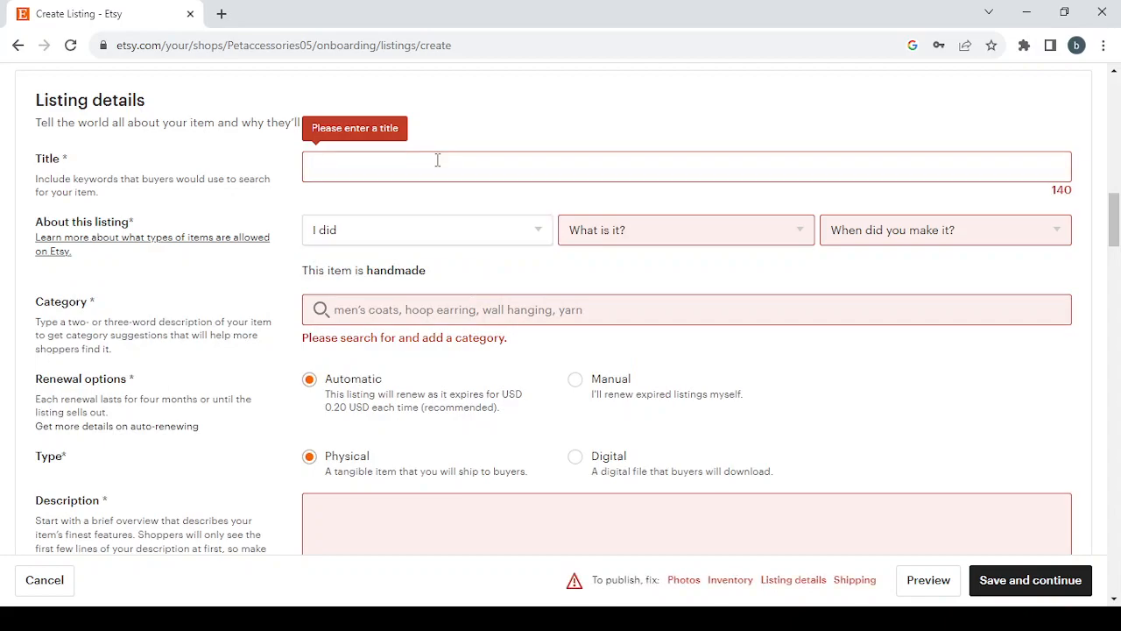
pyautogui.write('Pet accessories')
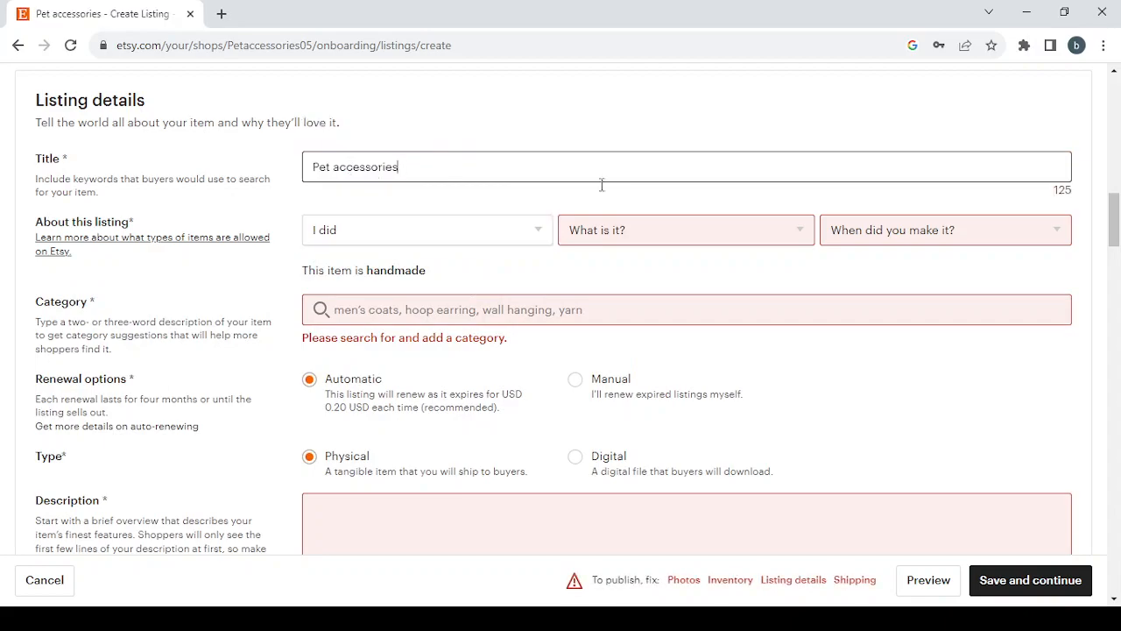
# Describe the item as A finished product and set when it was made to 2020 - 2023
pyautogui.click(688, 229)
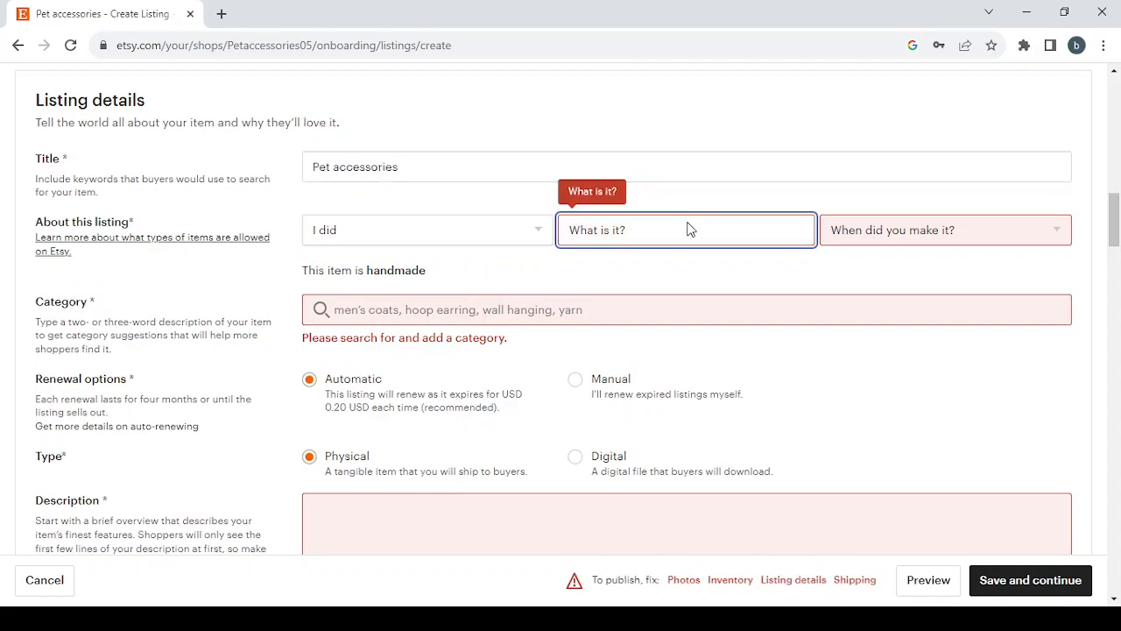
pyautogui.click(704, 285)
pyautogui.click(1000, 230)
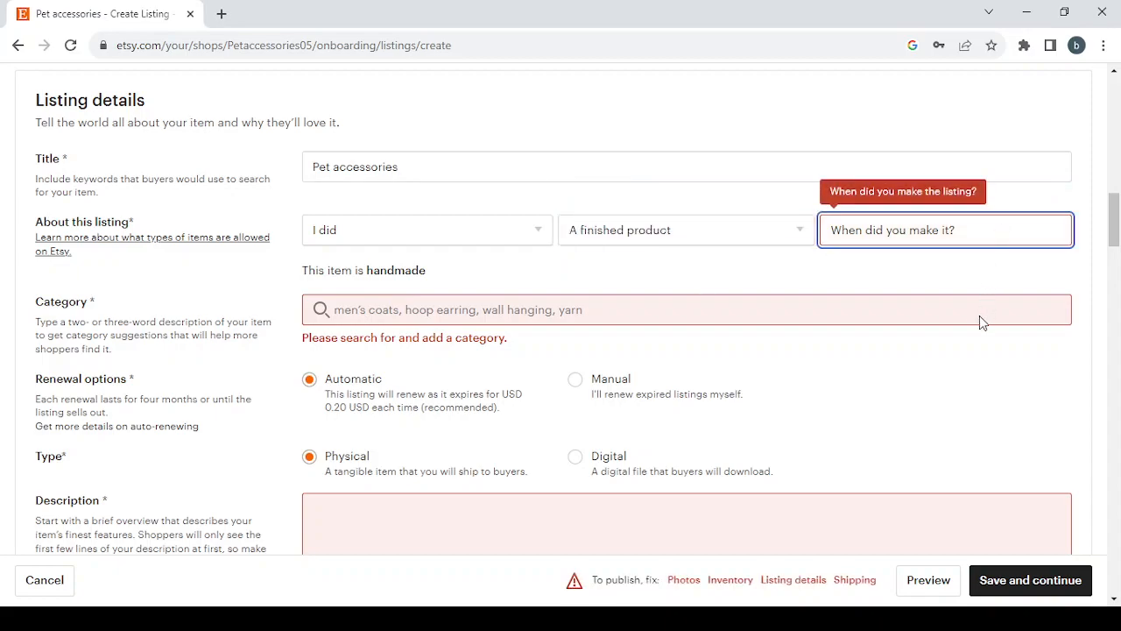
pyautogui.click(867, 268)
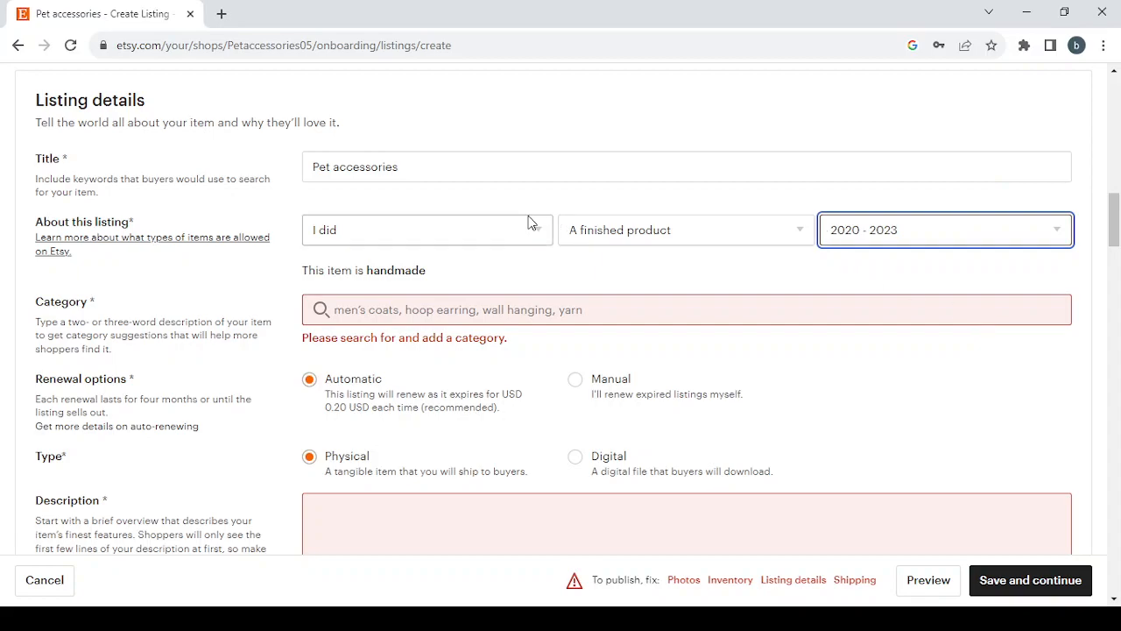
# Search the categories for Pet accessories and assign the listing to Pet Blankets
pyautogui.click(471, 309)
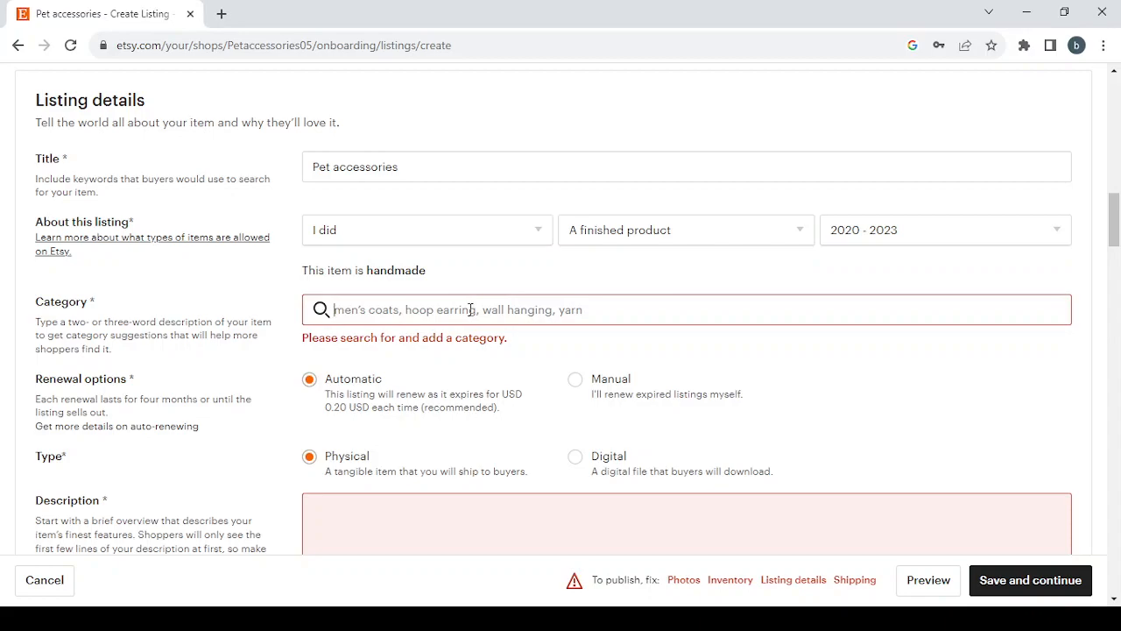
pyautogui.write('Pet accessories')
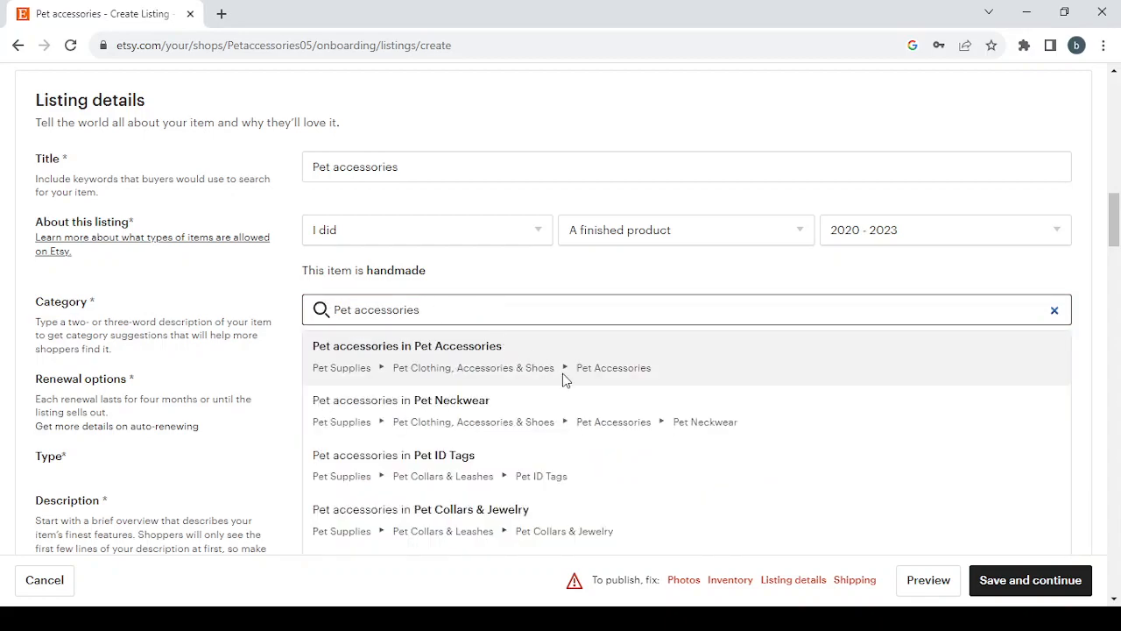
pyautogui.scroll(-3, 562, 376)
pyautogui.scroll(-1, 562, 376)
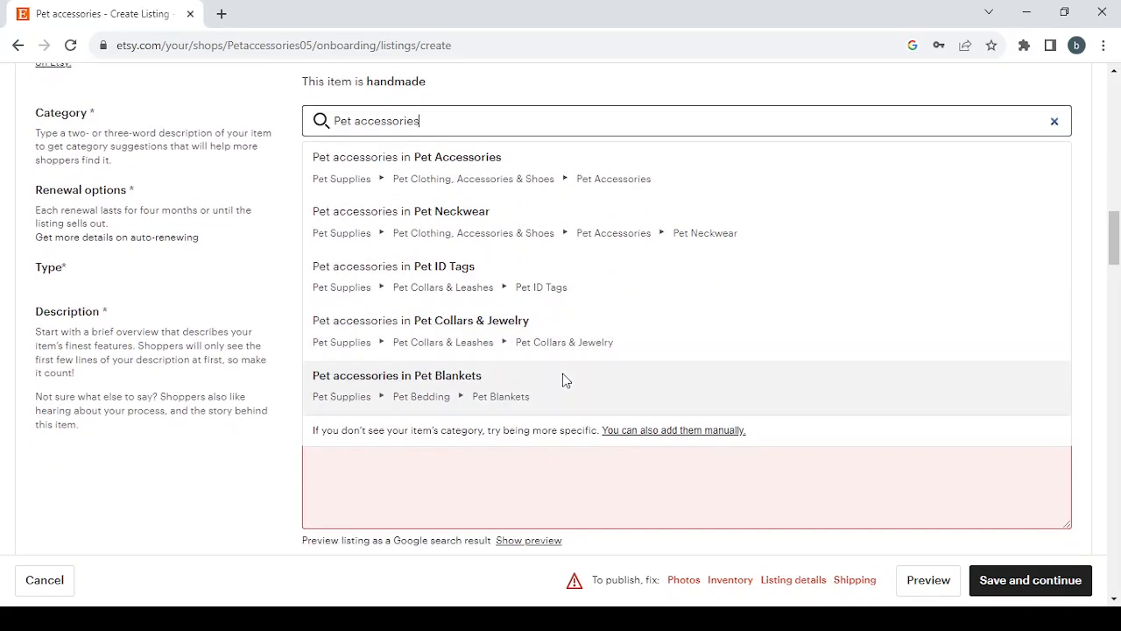
pyautogui.scroll(2, 562, 376)
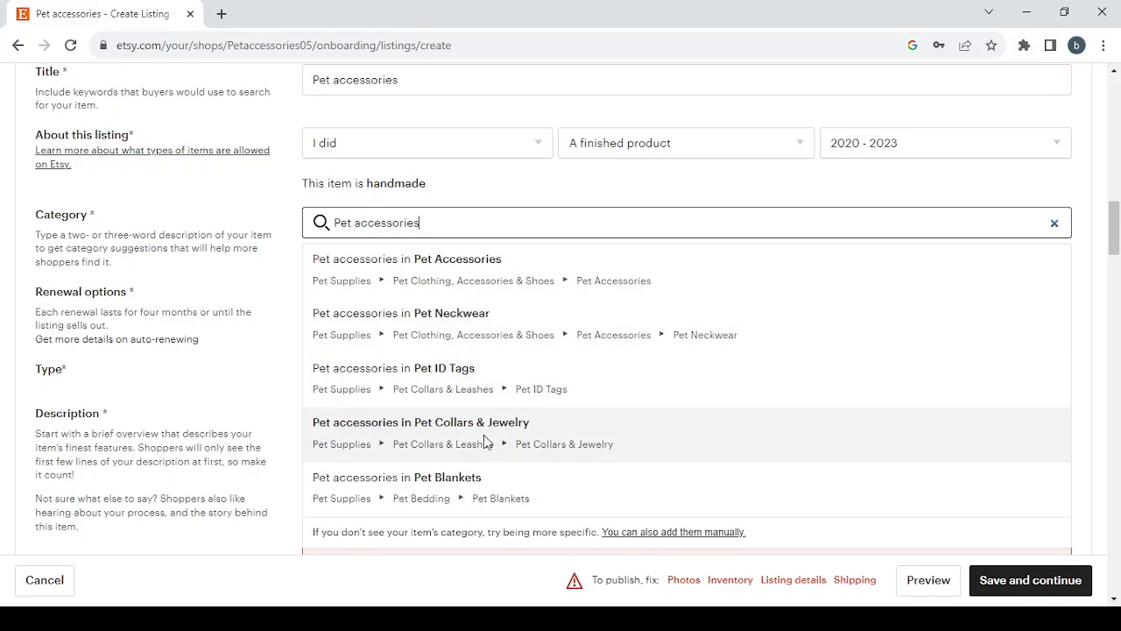
pyautogui.click(427, 484)
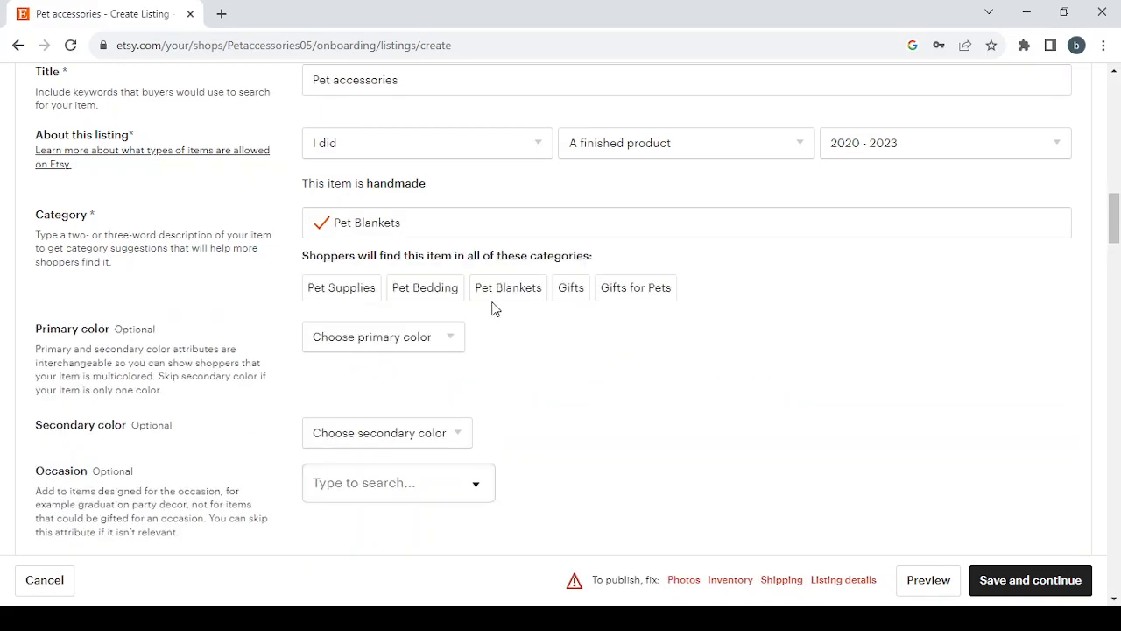
# Examine the optional color, occasion and holiday attributes, plus the renewal and type options of the listing
pyautogui.scroll(-2, 500, 309)
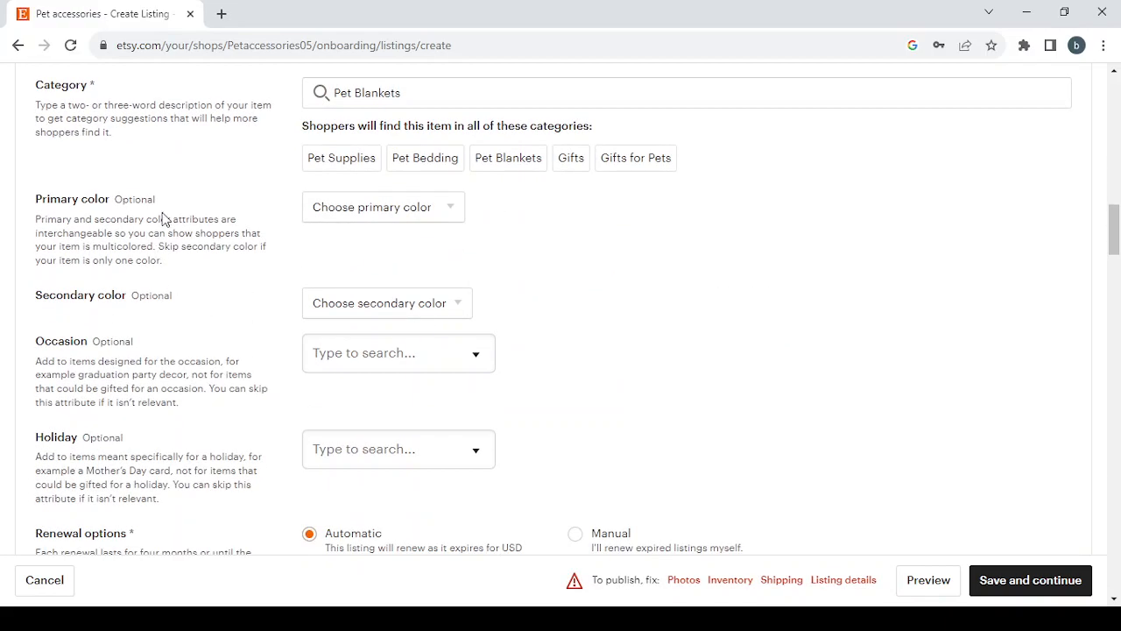
pyautogui.scroll(-1, 255, 375)
pyautogui.scroll(1, 257, 370)
pyautogui.scroll(1, 257, 370)
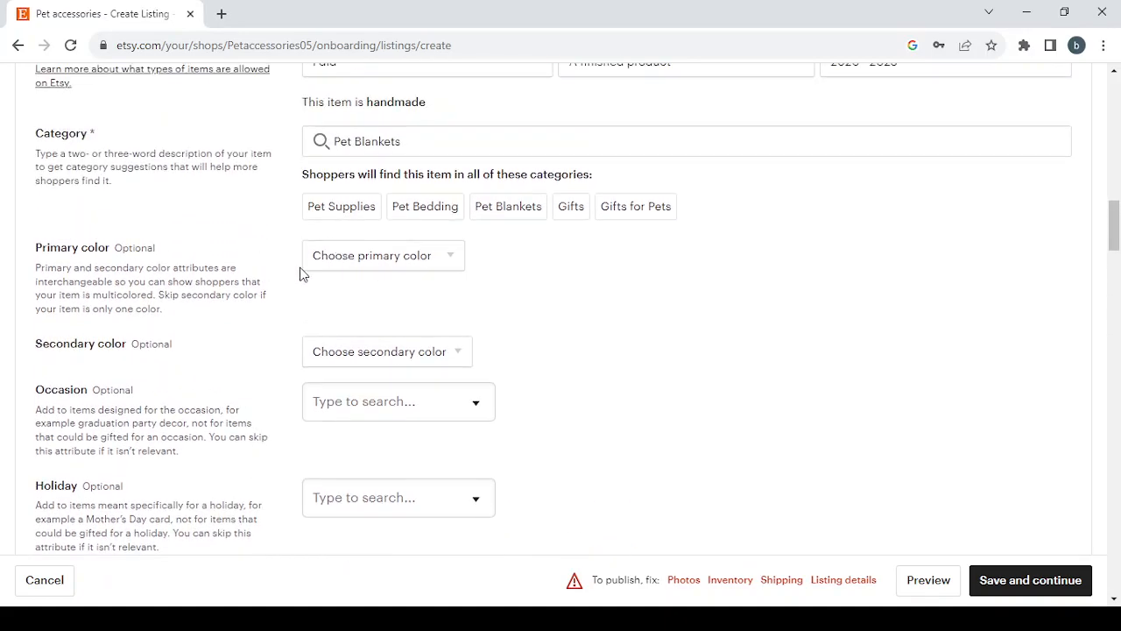
pyautogui.scroll(-3, 299, 274)
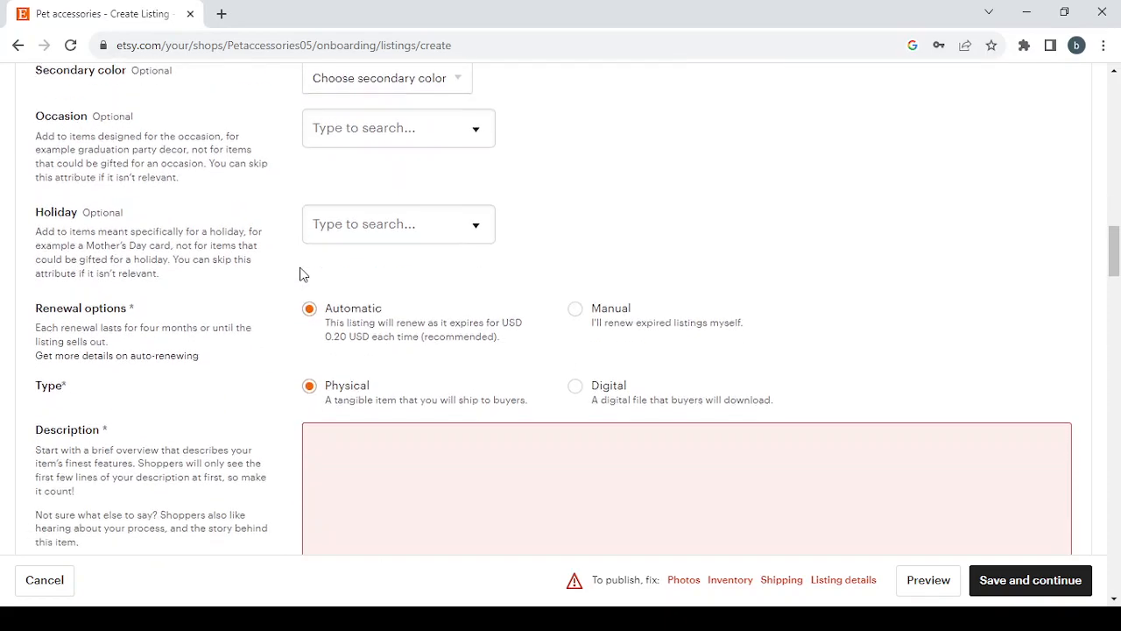
pyautogui.scroll(2, 300, 274)
pyautogui.scroll(-1, 219, 380)
pyautogui.scroll(-1, 236, 376)
pyautogui.scroll(2, 313, 198)
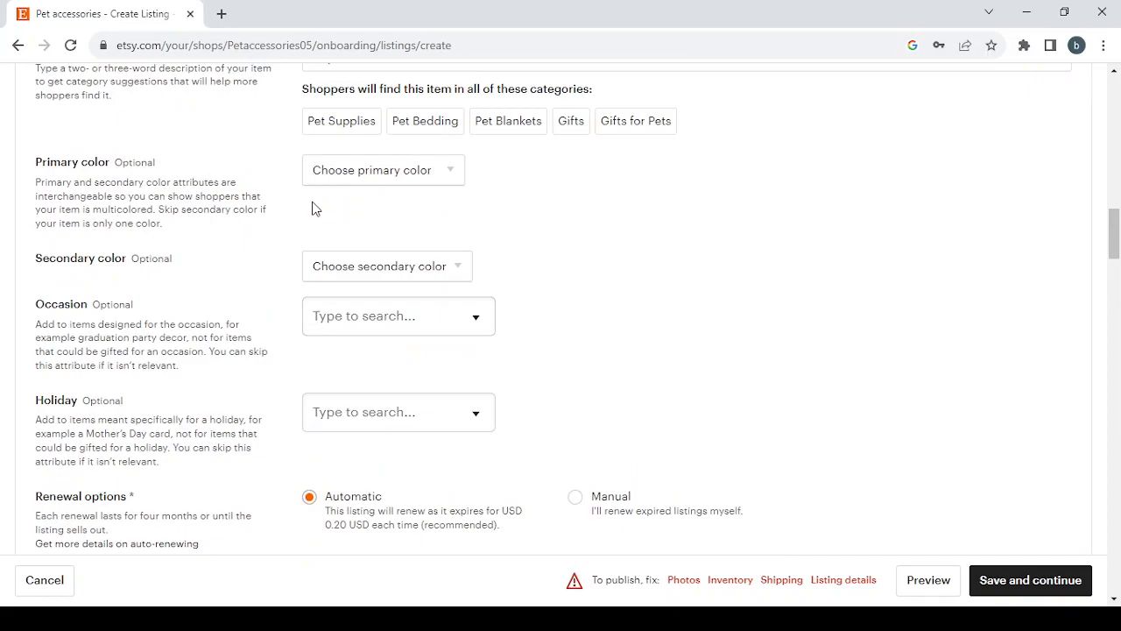
pyautogui.scroll(-1, 315, 208)
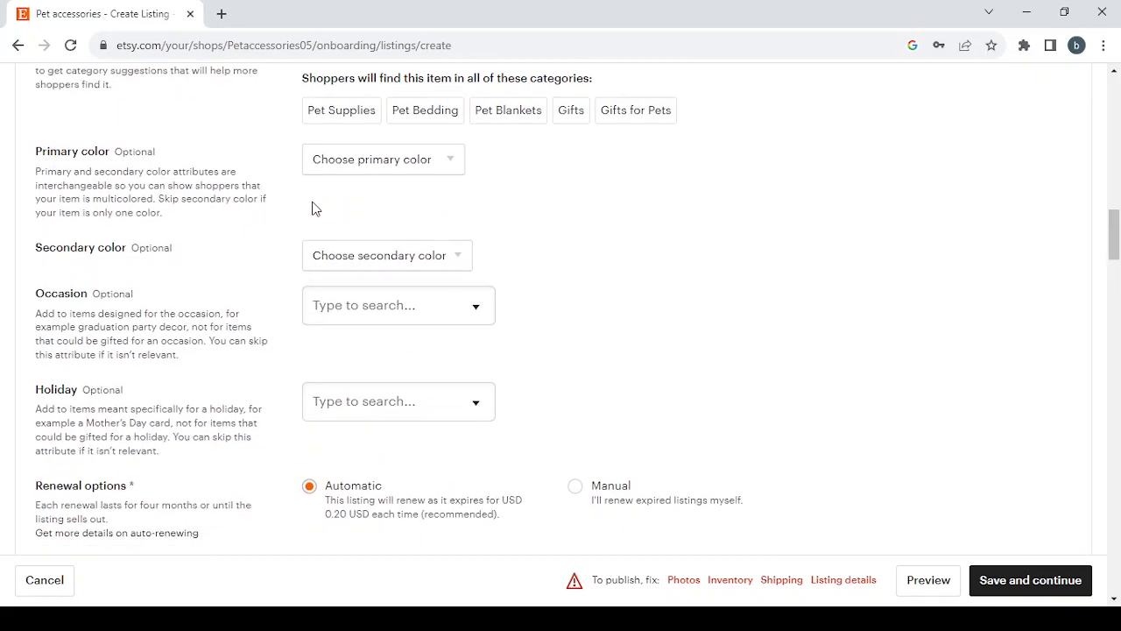
pyautogui.scroll(-4, 315, 208)
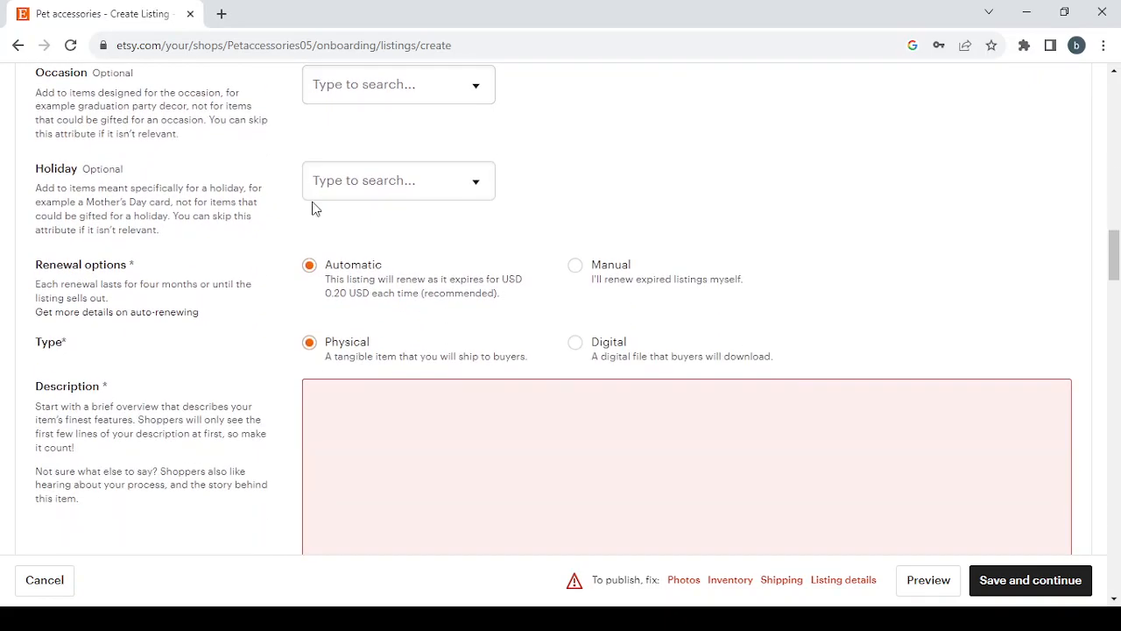
pyautogui.scroll(-1, 315, 209)
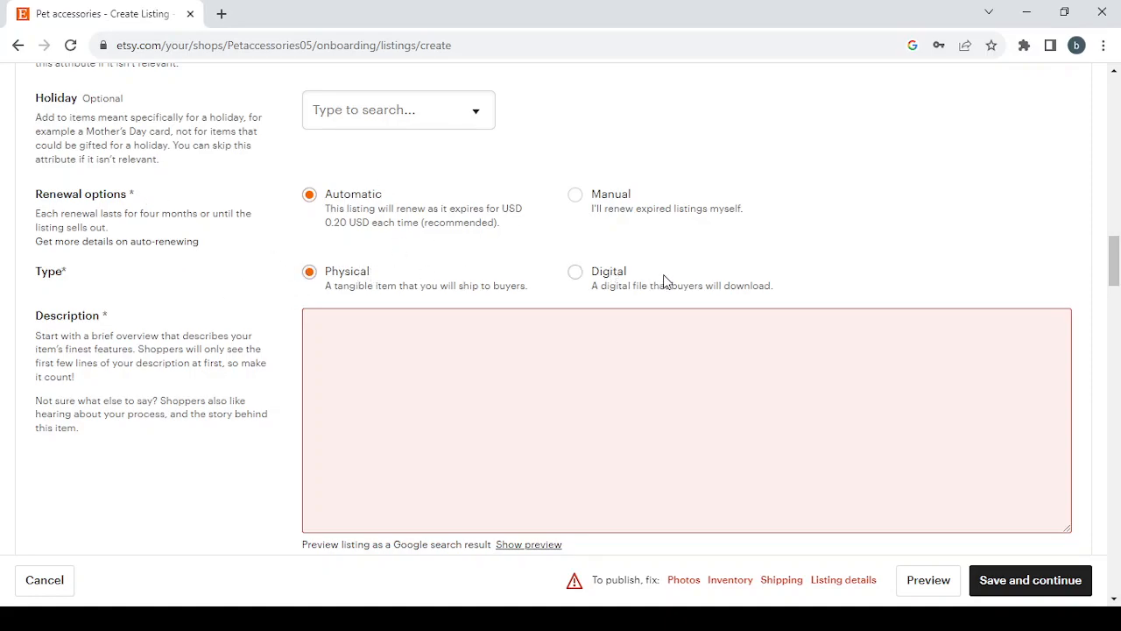
# Look through the Description, Production partners, Section, Tags, Materials, and Inventory and pricing fields of the listing form
pyautogui.scroll(-2, 220, 308)
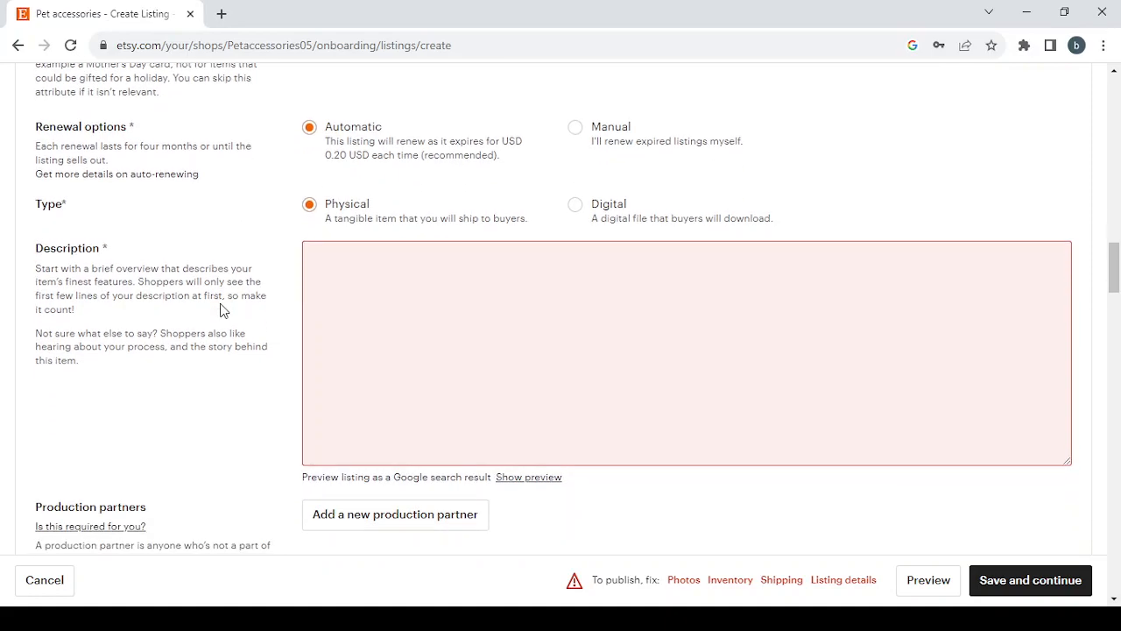
pyautogui.click(563, 243)
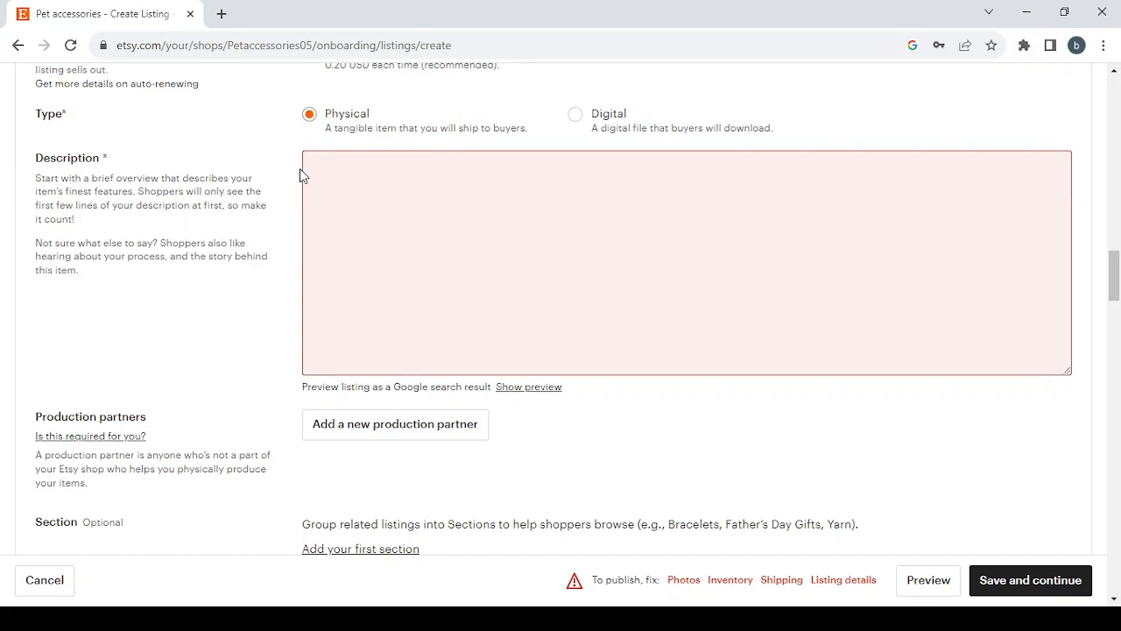
pyautogui.click(391, 174)
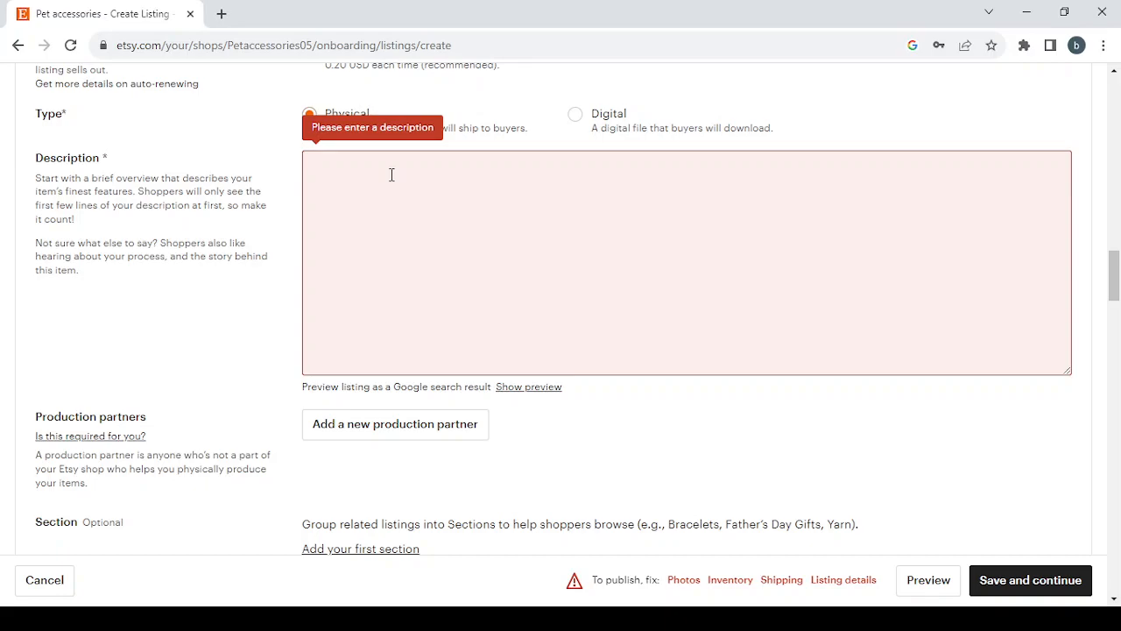
pyautogui.scroll(-1, 392, 175)
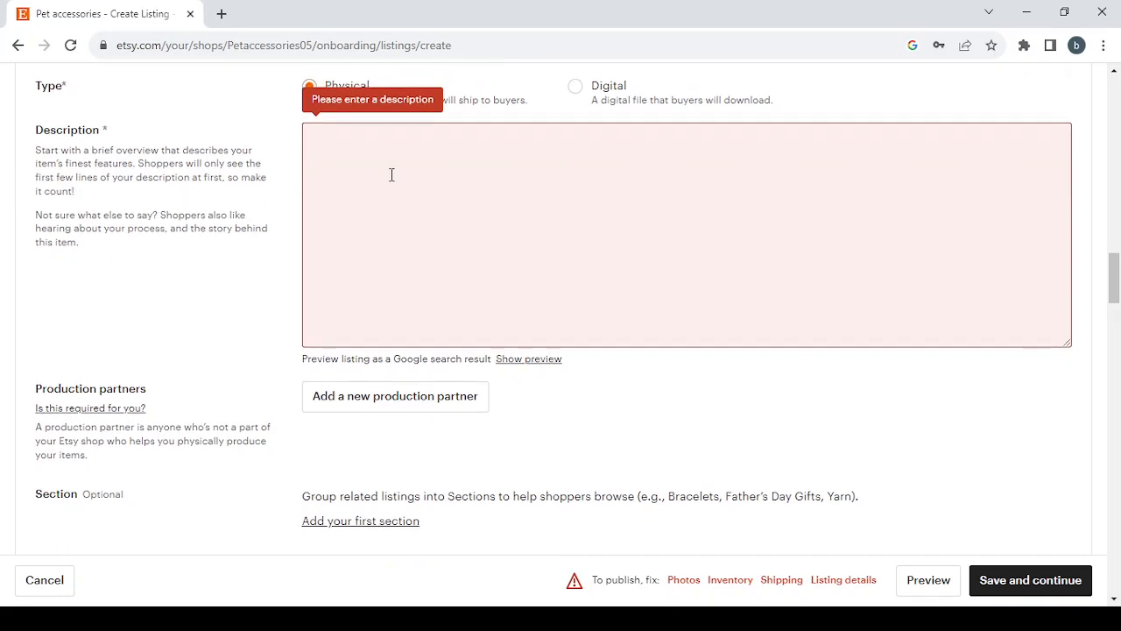
pyautogui.scroll(-3, 392, 175)
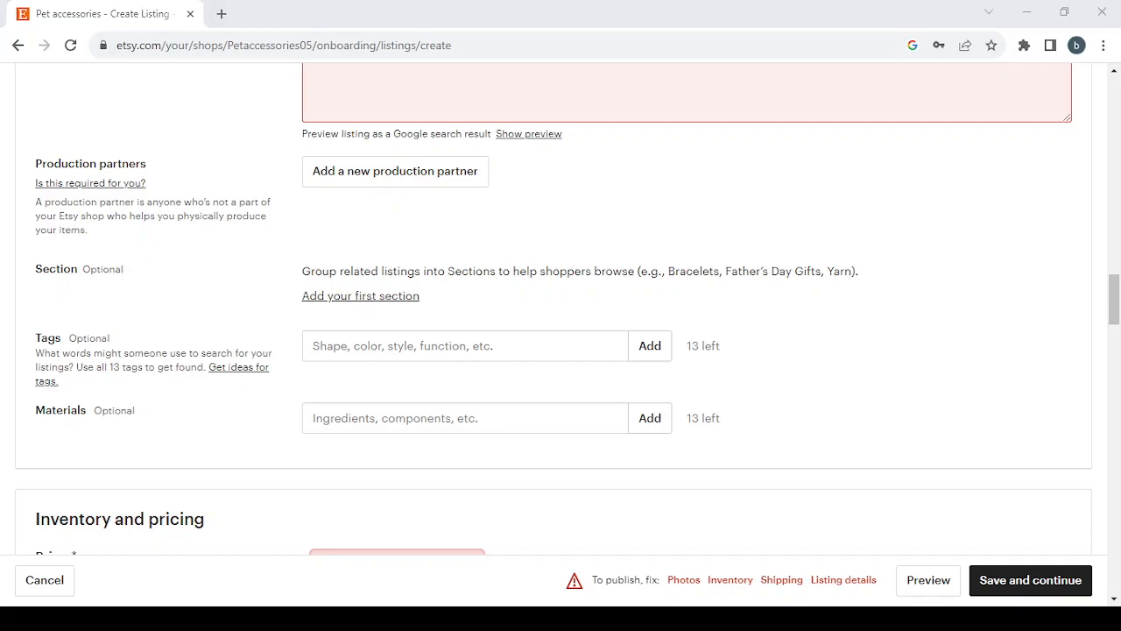
pyautogui.click(443, 228)
pyautogui.scroll(-2, 293, 207)
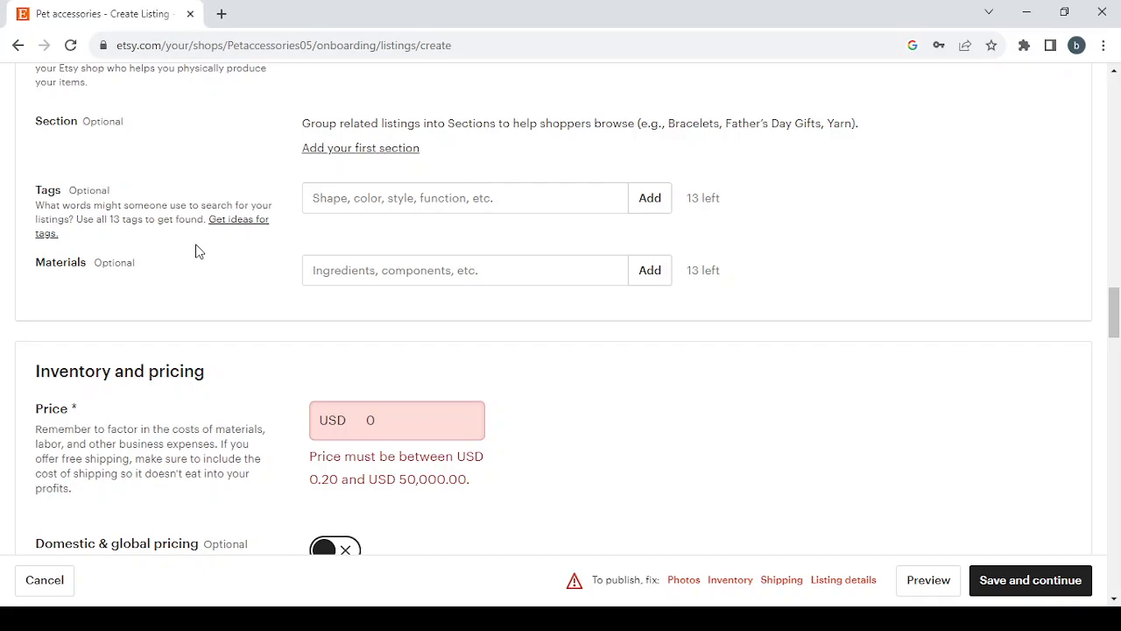
pyautogui.scroll(-3, 188, 257)
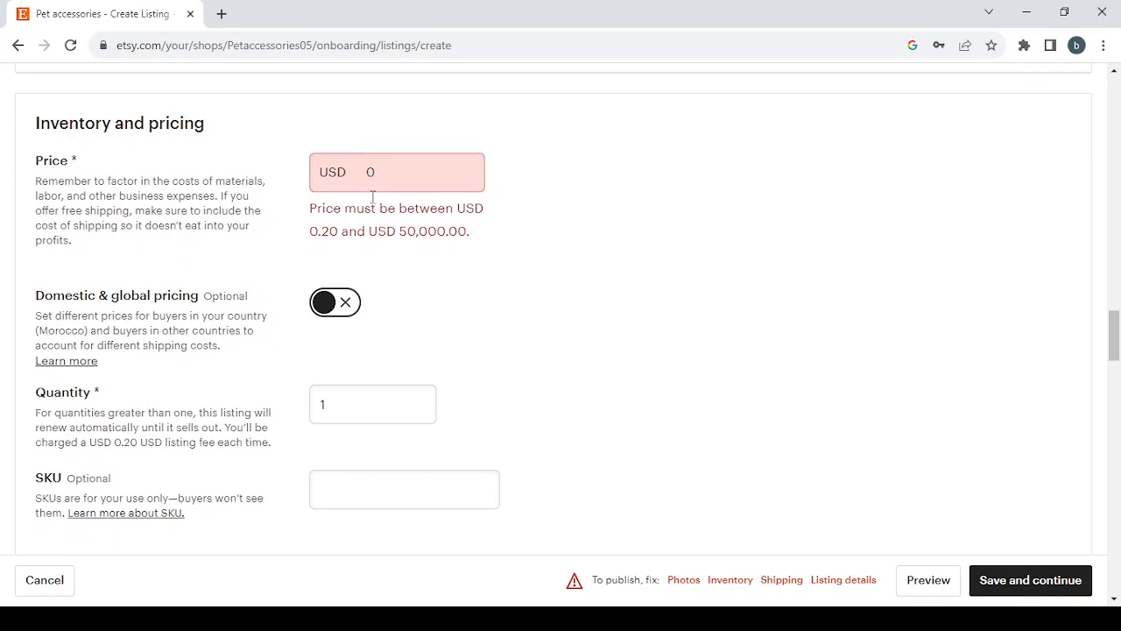
pyautogui.scroll(-2, 392, 278)
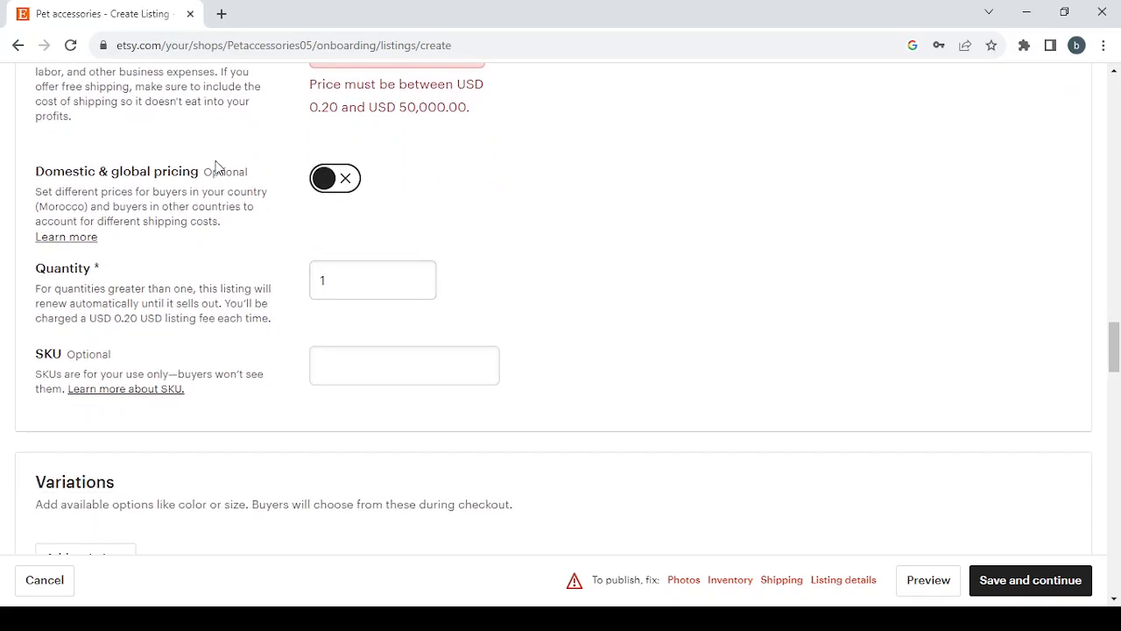
# Look through the Domestic & global pricing, Quantity, SKU, Variations and Personalization options of the listing
pyautogui.scroll(-1, 468, 239)
pyautogui.click(331, 206)
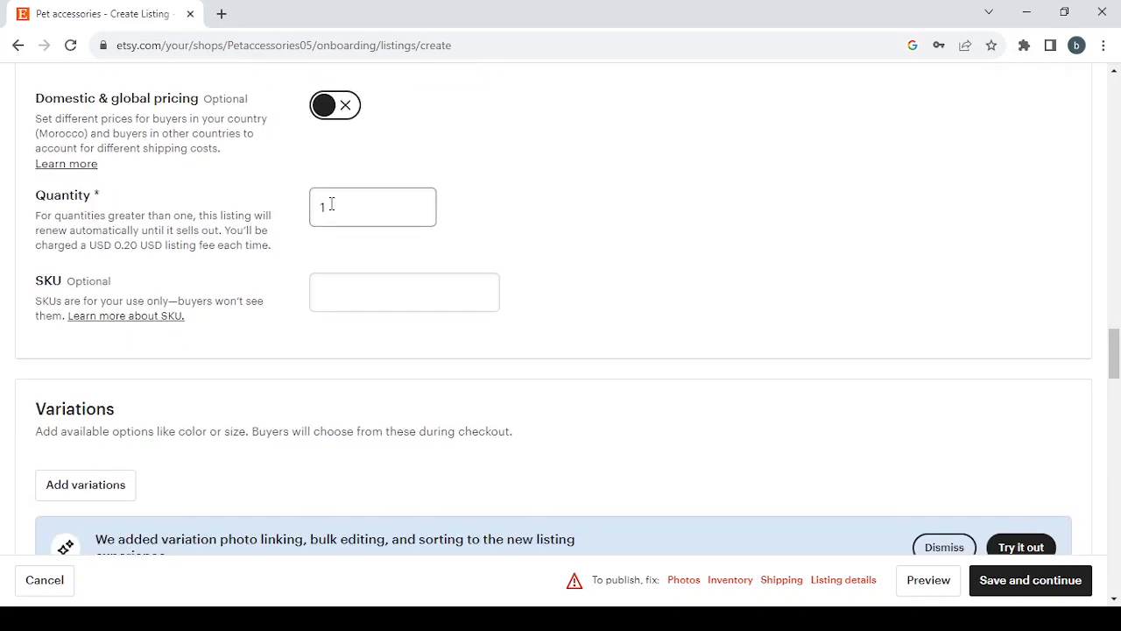
pyautogui.click(58, 271)
pyautogui.scroll(-3, 350, 327)
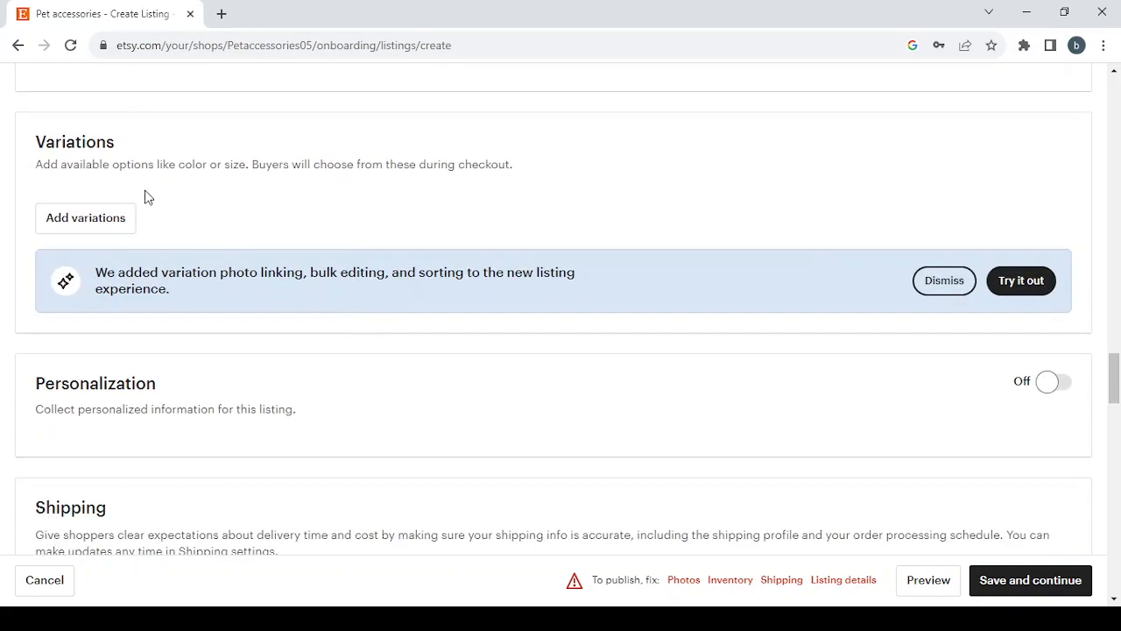
pyautogui.scroll(-2, 389, 278)
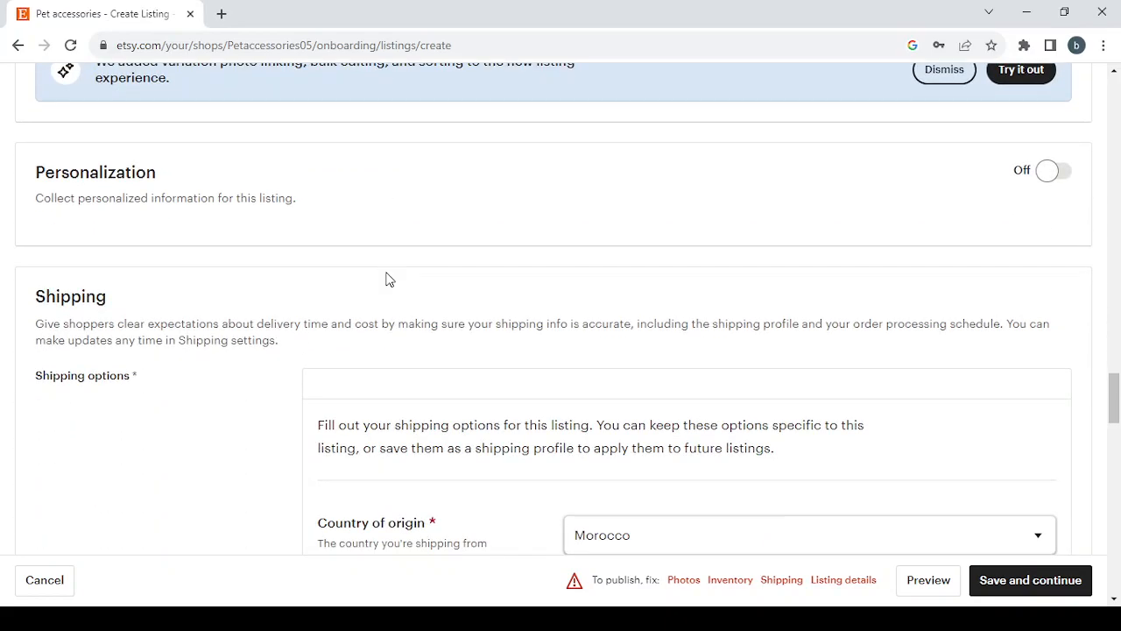
# Examine the shipping origin, processing time, standard shipping and upgrade options, plus the Returns and exchanges policy choices
pyautogui.scroll(-1, 389, 279)
pyautogui.scroll(-2, 436, 326)
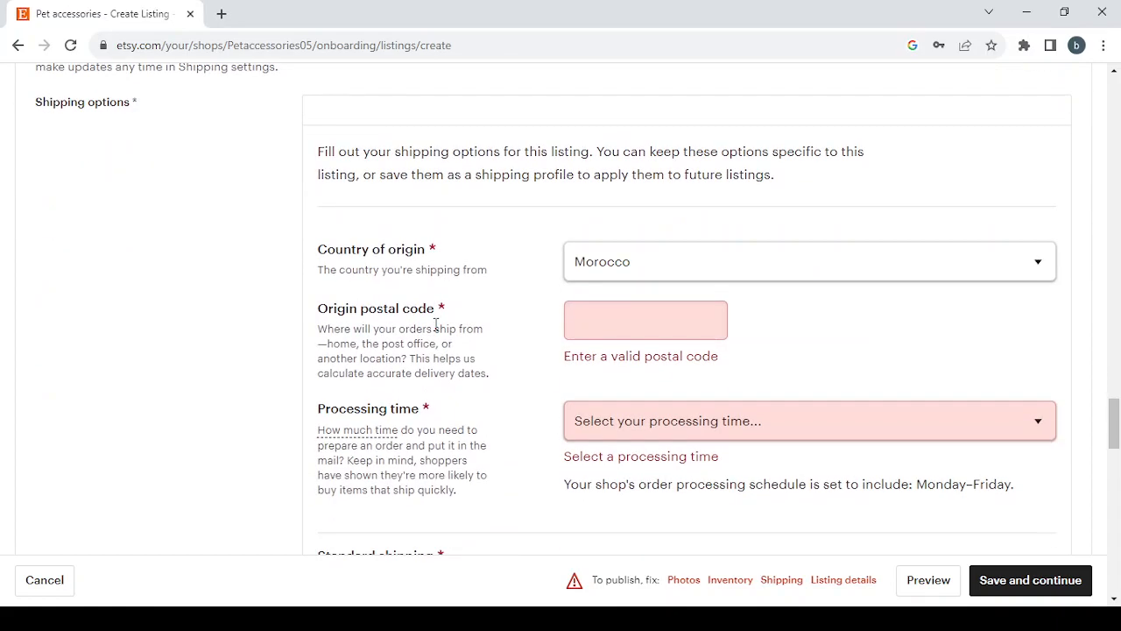
pyautogui.click(912, 277)
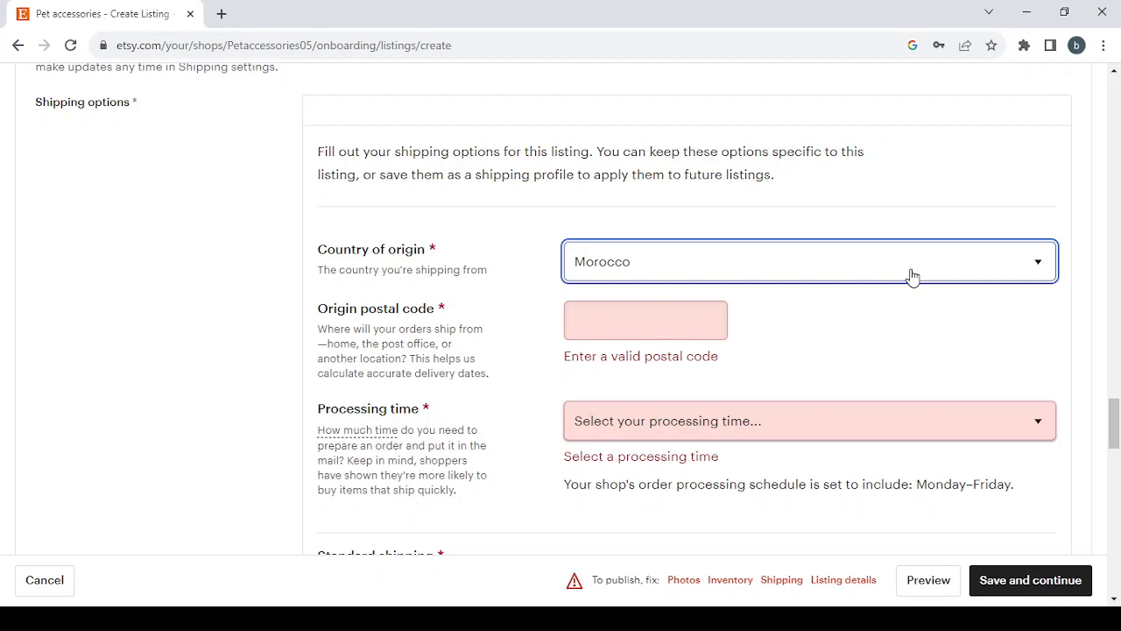
pyautogui.scroll(-1, 513, 347)
pyautogui.scroll(-3, 513, 347)
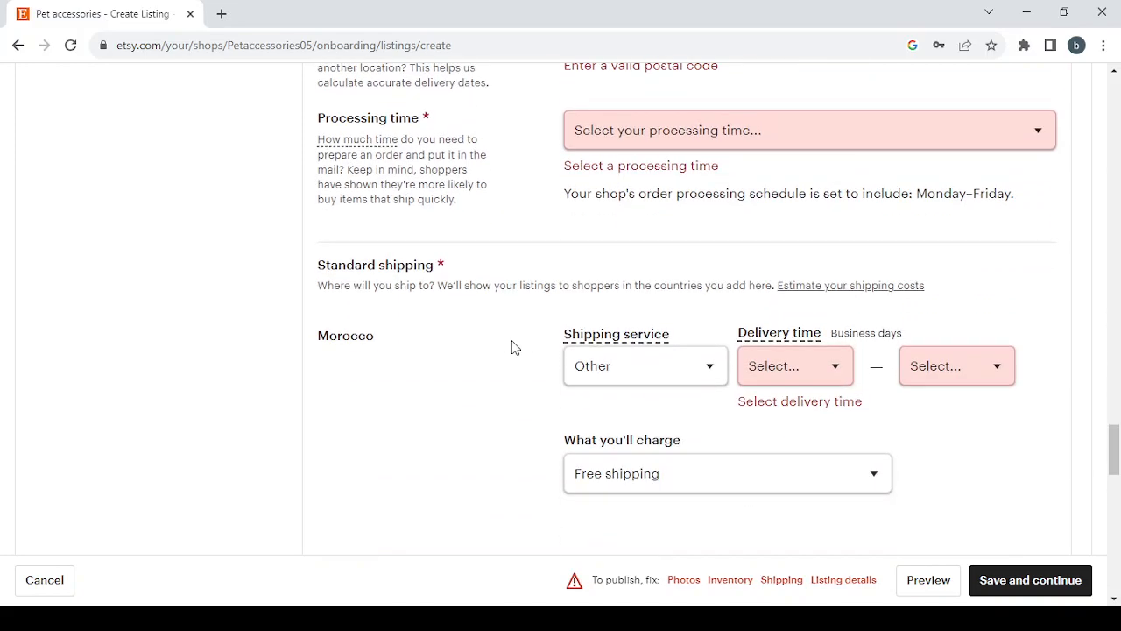
pyautogui.scroll(-2, 464, 294)
pyautogui.scroll(-2, 464, 295)
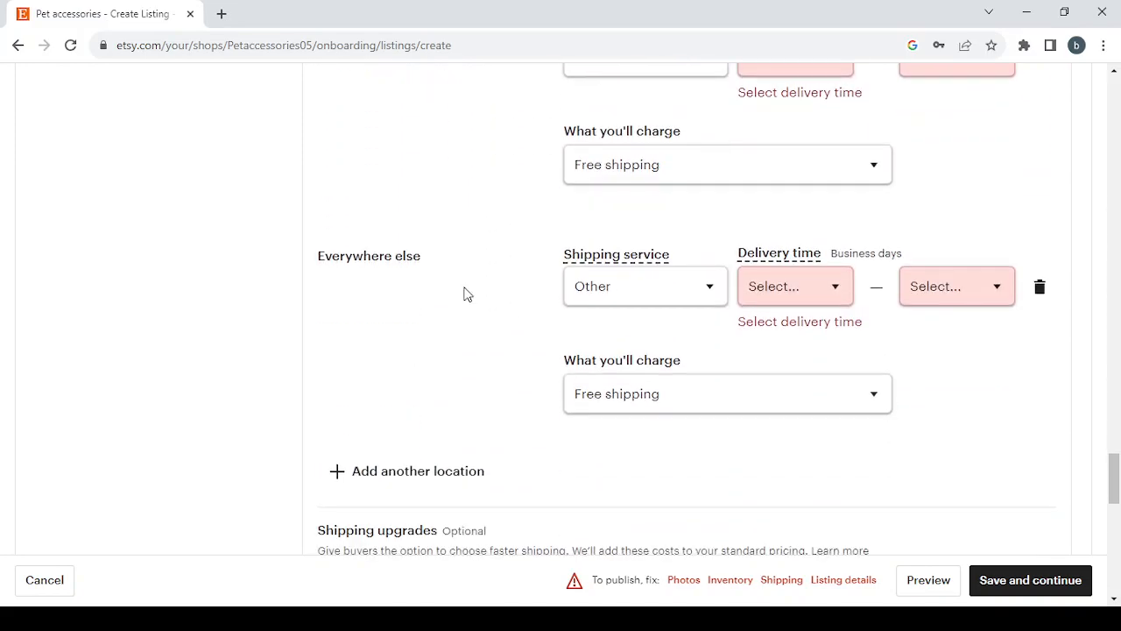
pyautogui.scroll(-5, 464, 295)
pyautogui.scroll(-5, 465, 294)
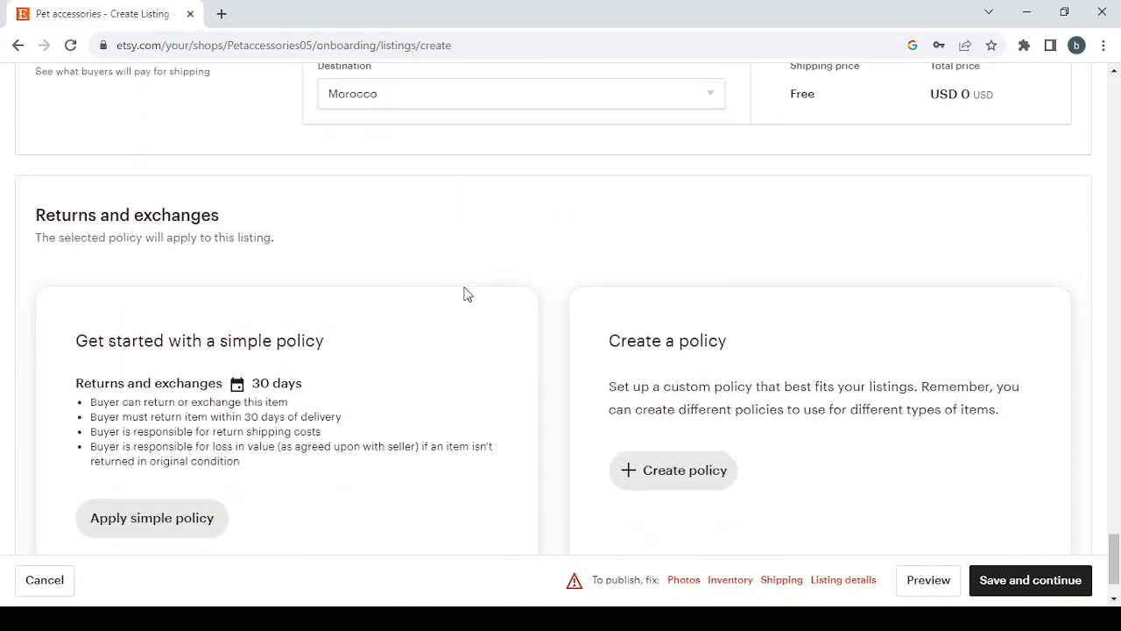
pyautogui.scroll(-1, 464, 294)
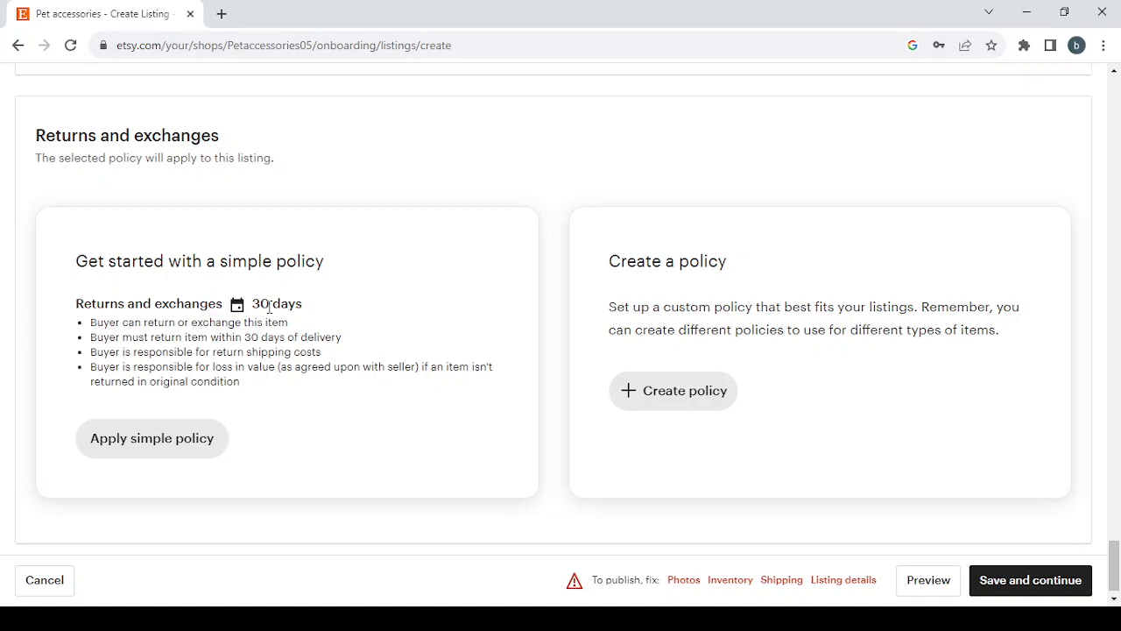
pyautogui.click(431, 617)
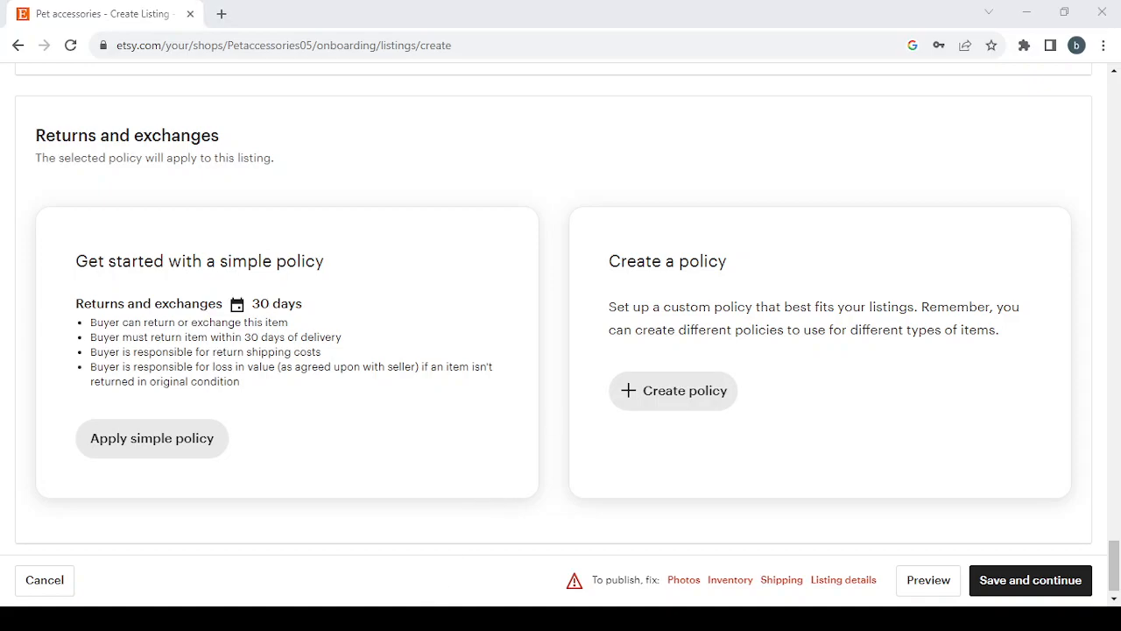